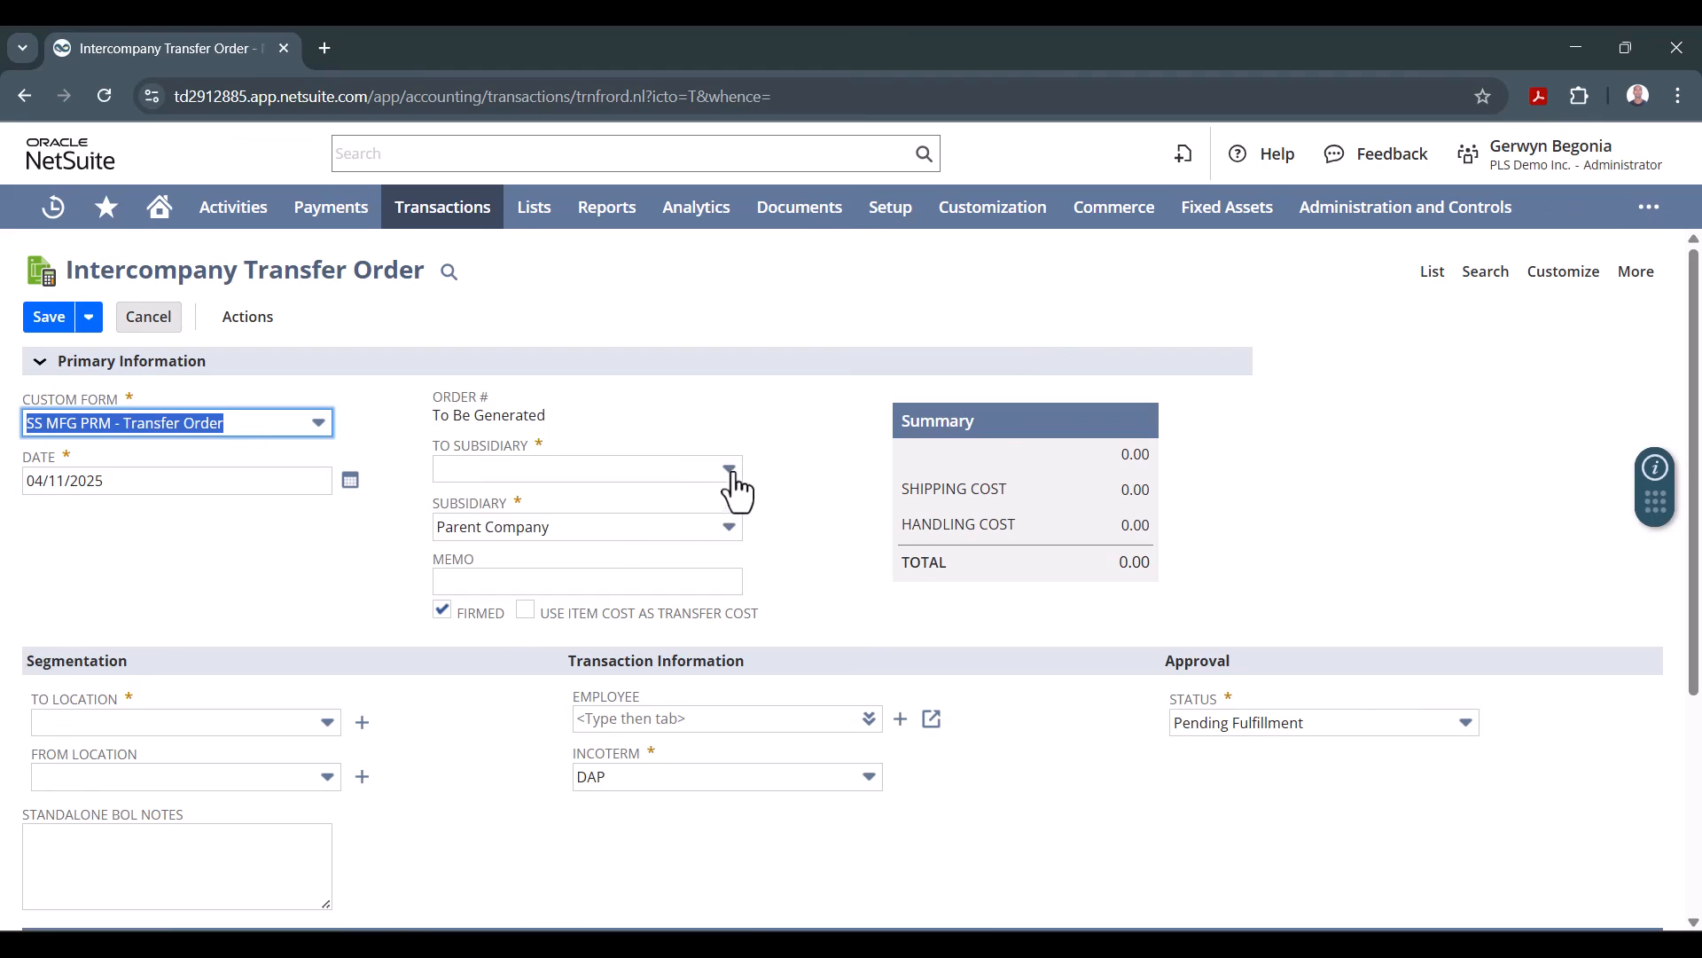
Step: Set the transfer order's destination subsidiary to Canada and its source subsidiary to US 1
left_click(731, 472)
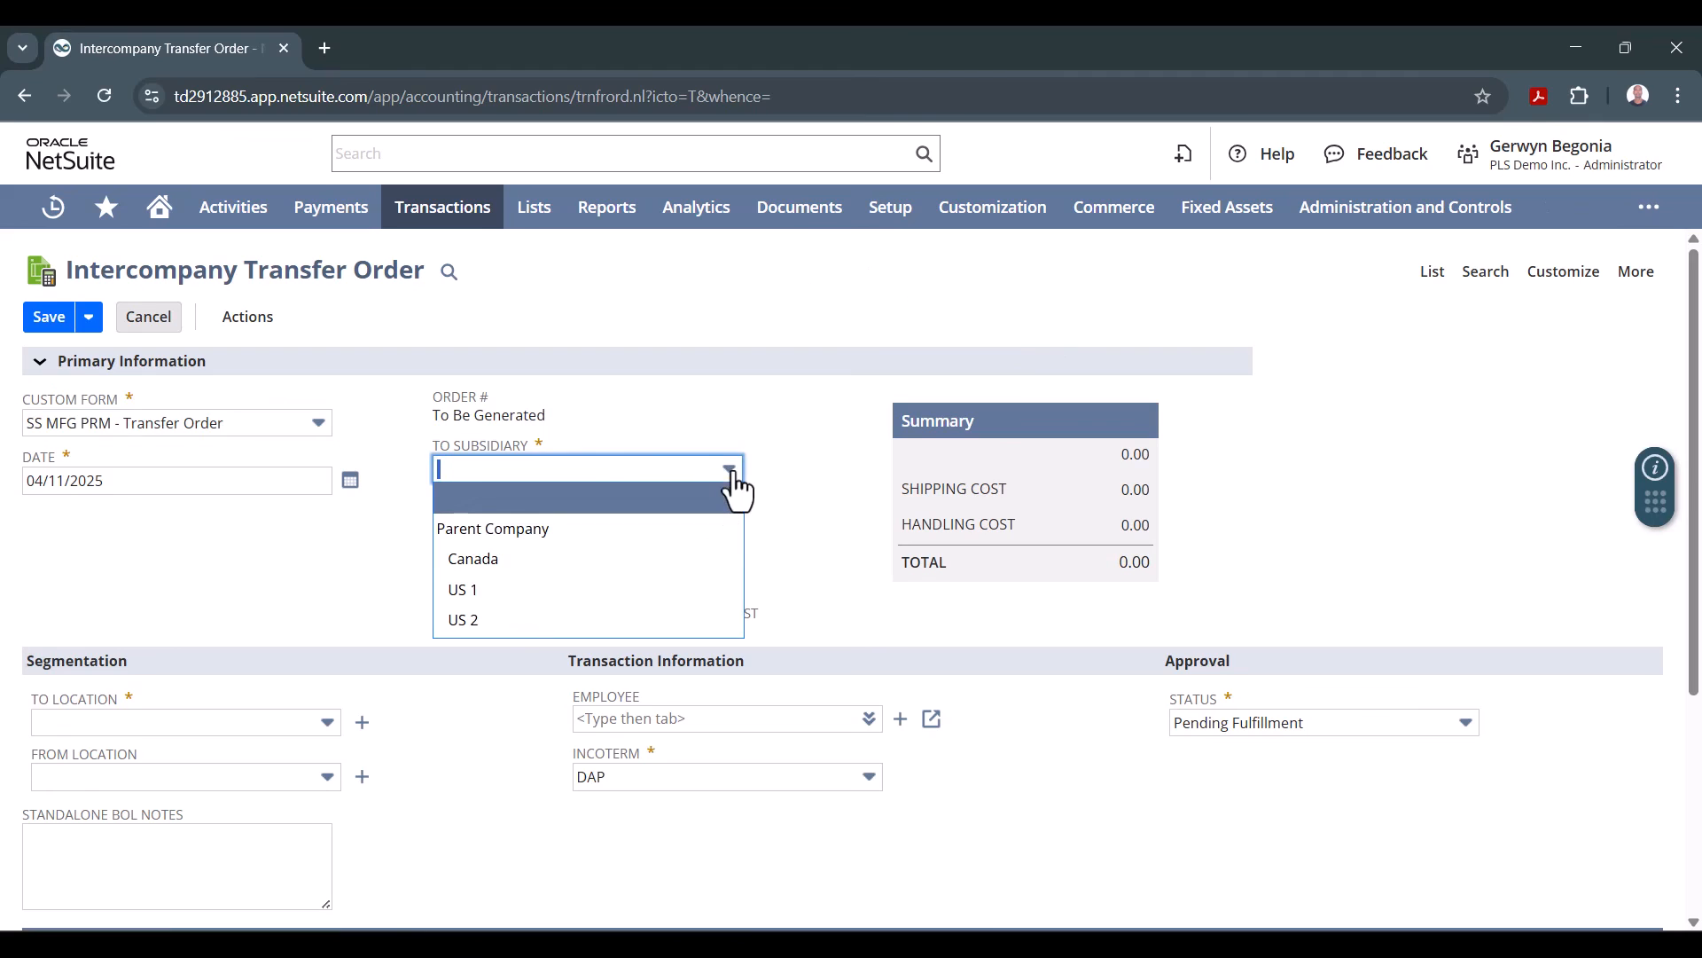
left_click(463, 567)
left_click(525, 527)
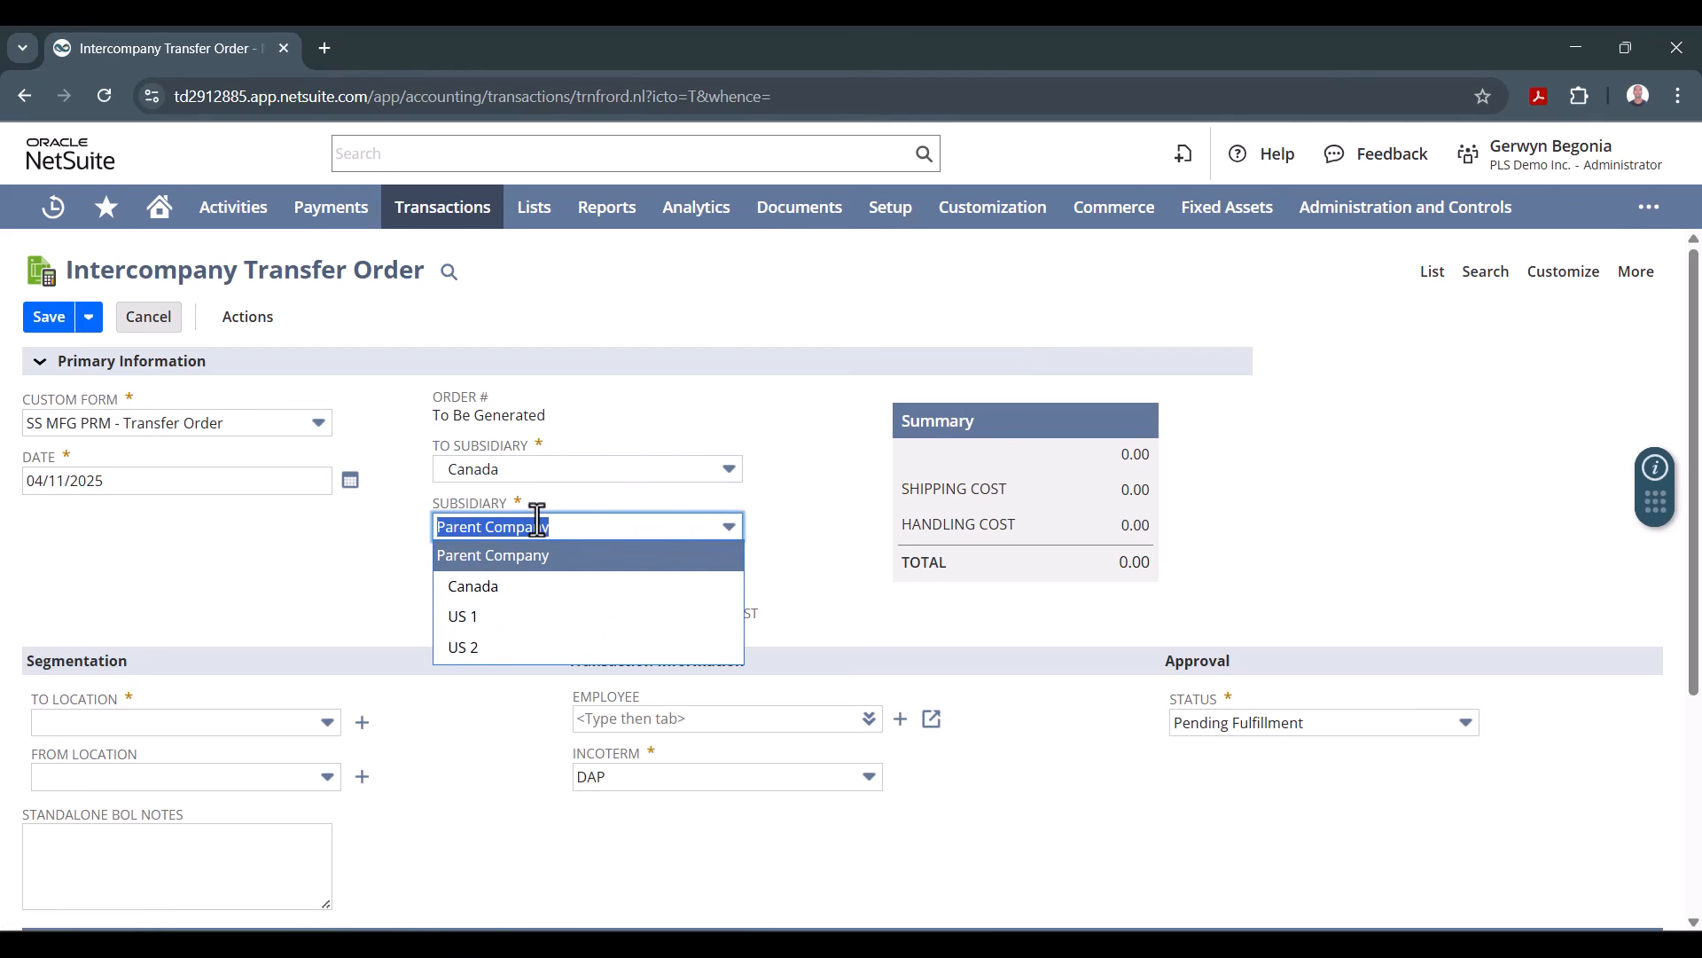
left_click(465, 616)
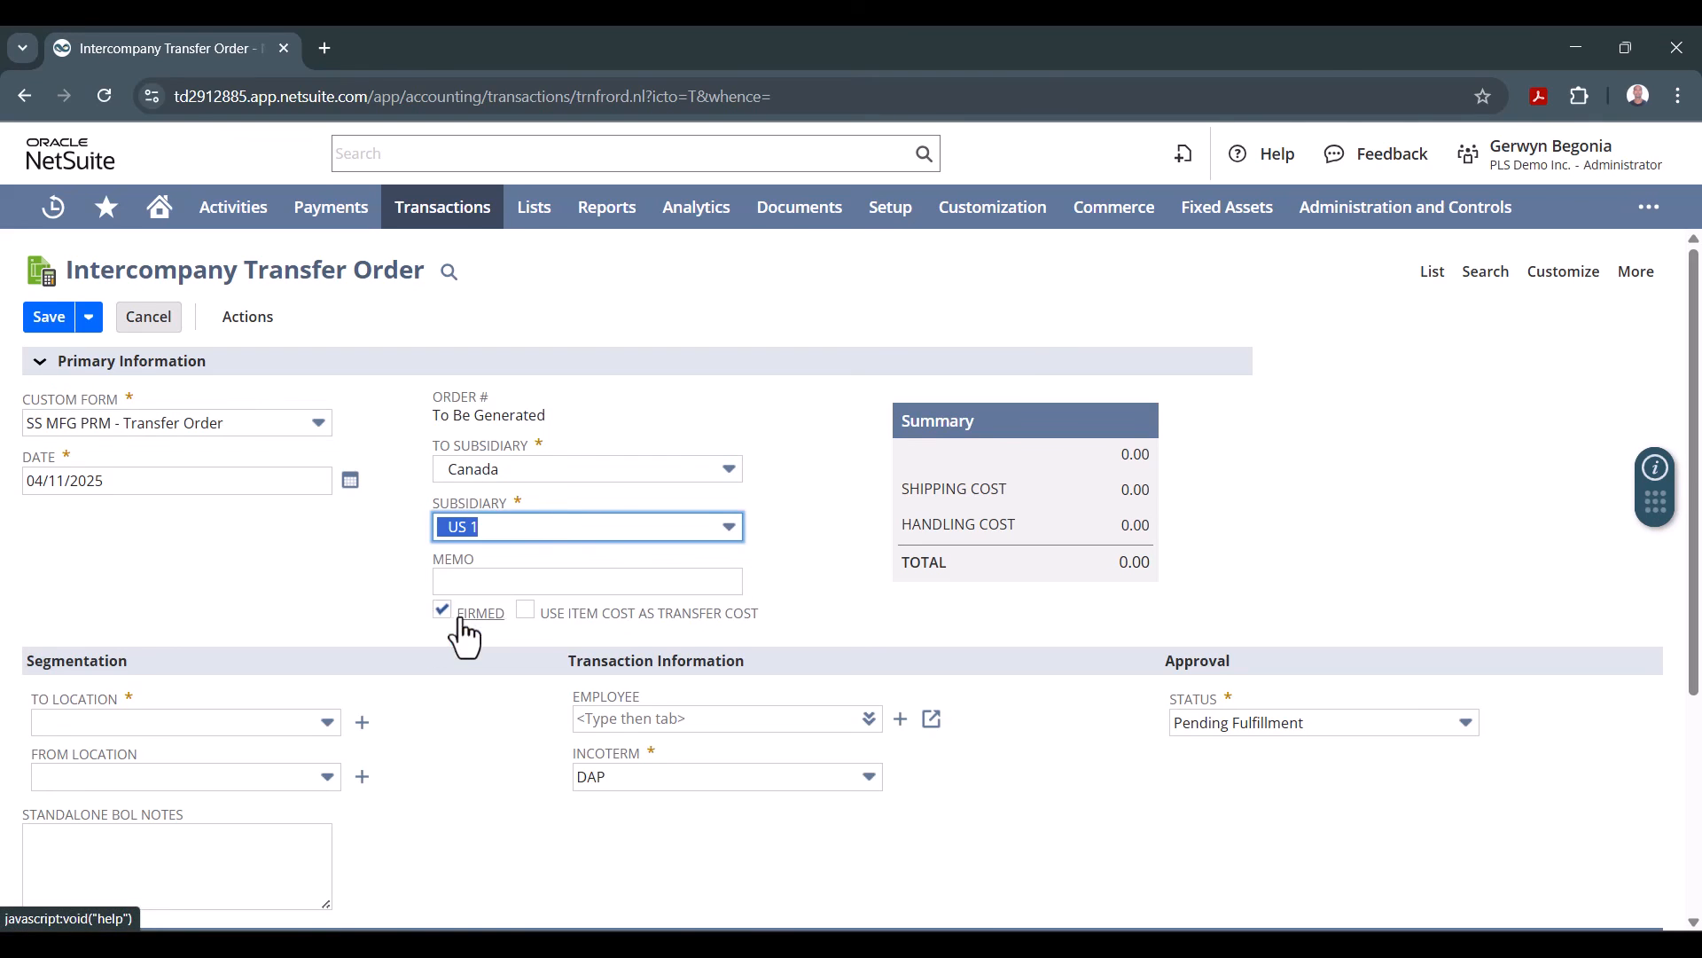
Step: Set the order's To Location to Toronto and its From Location to Los Angeles
left_click(327, 723)
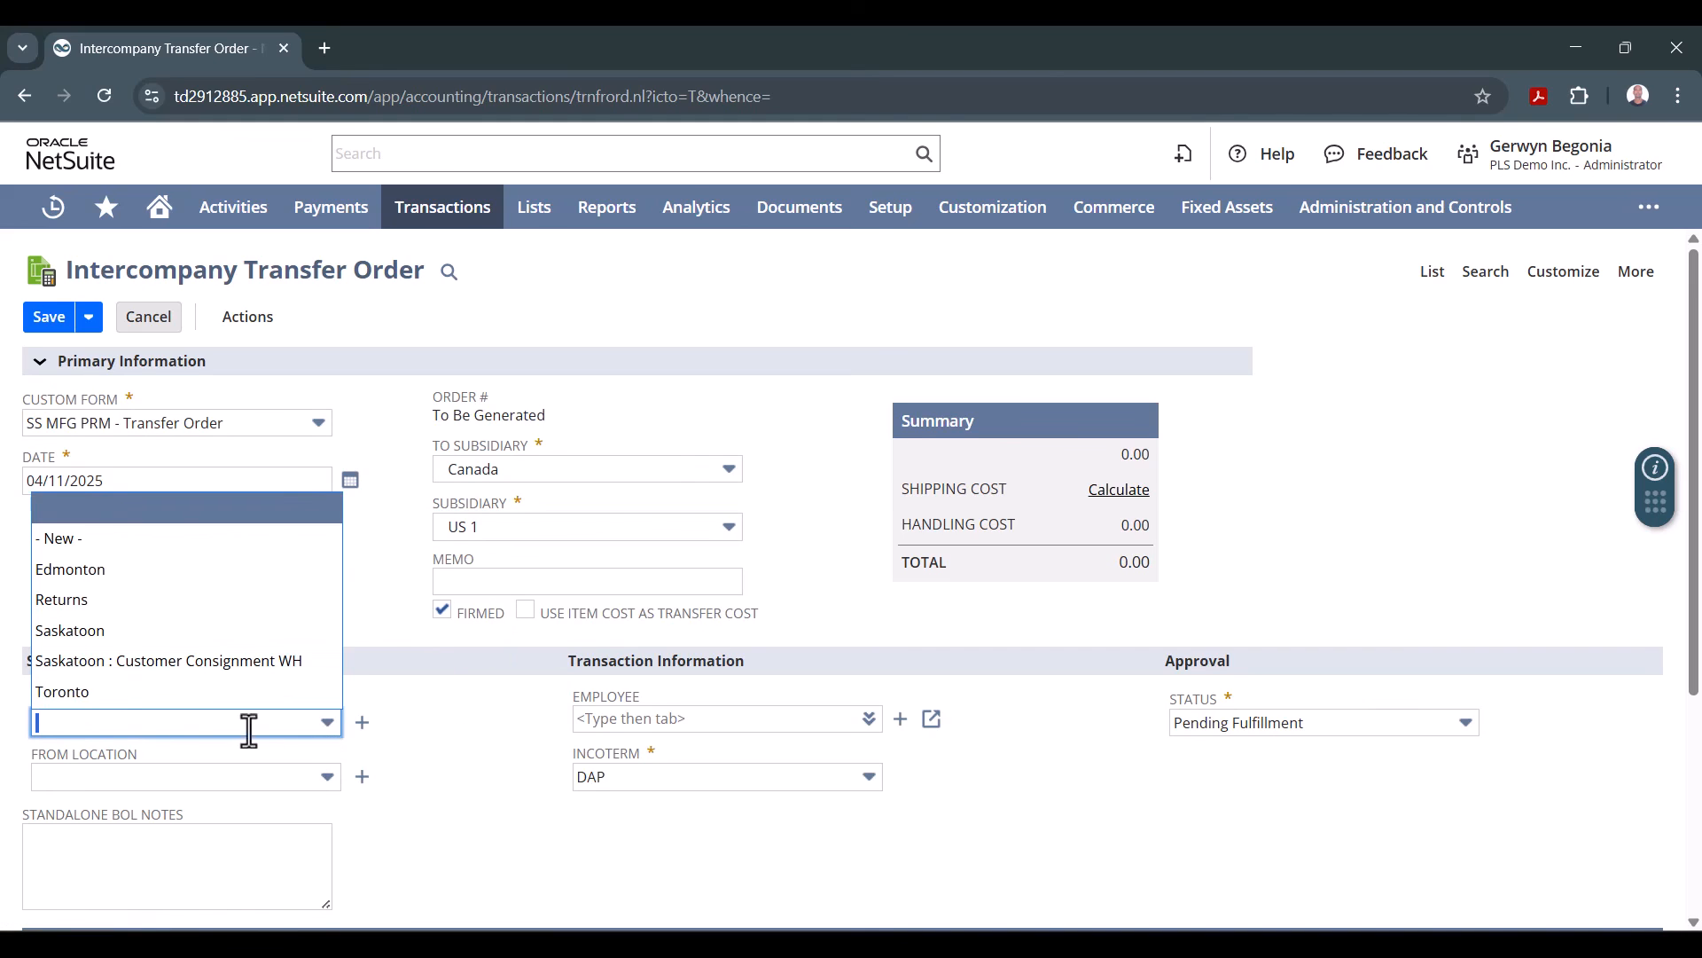
left_click(55, 695)
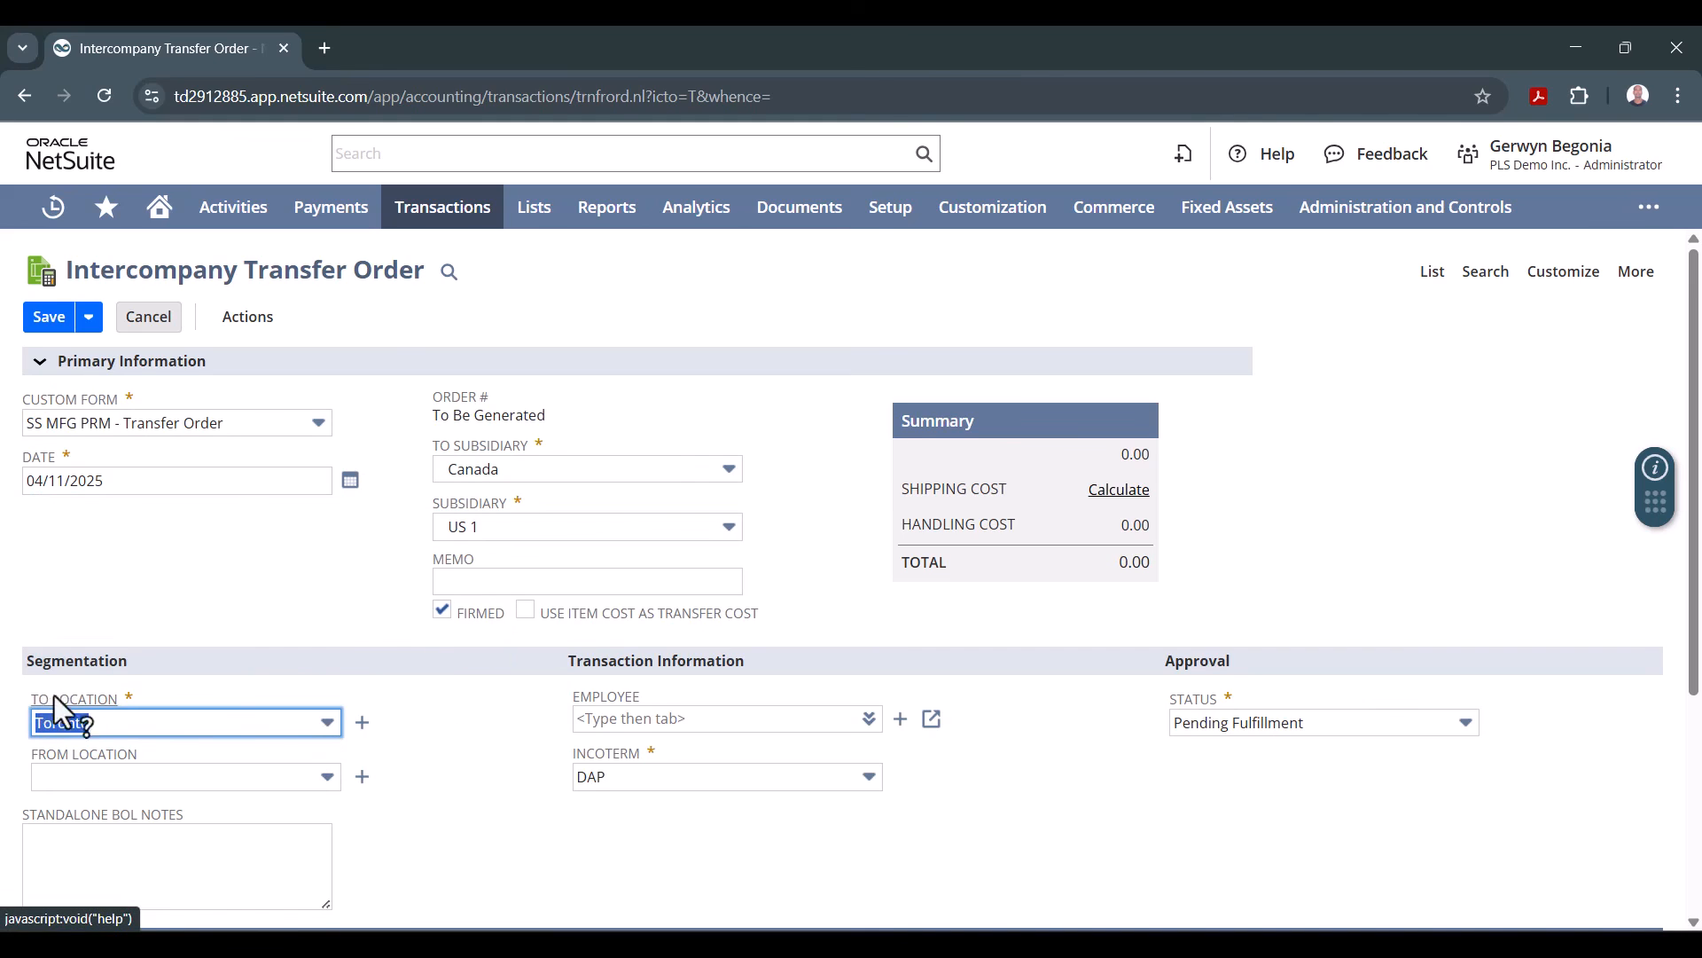
left_click(327, 778)
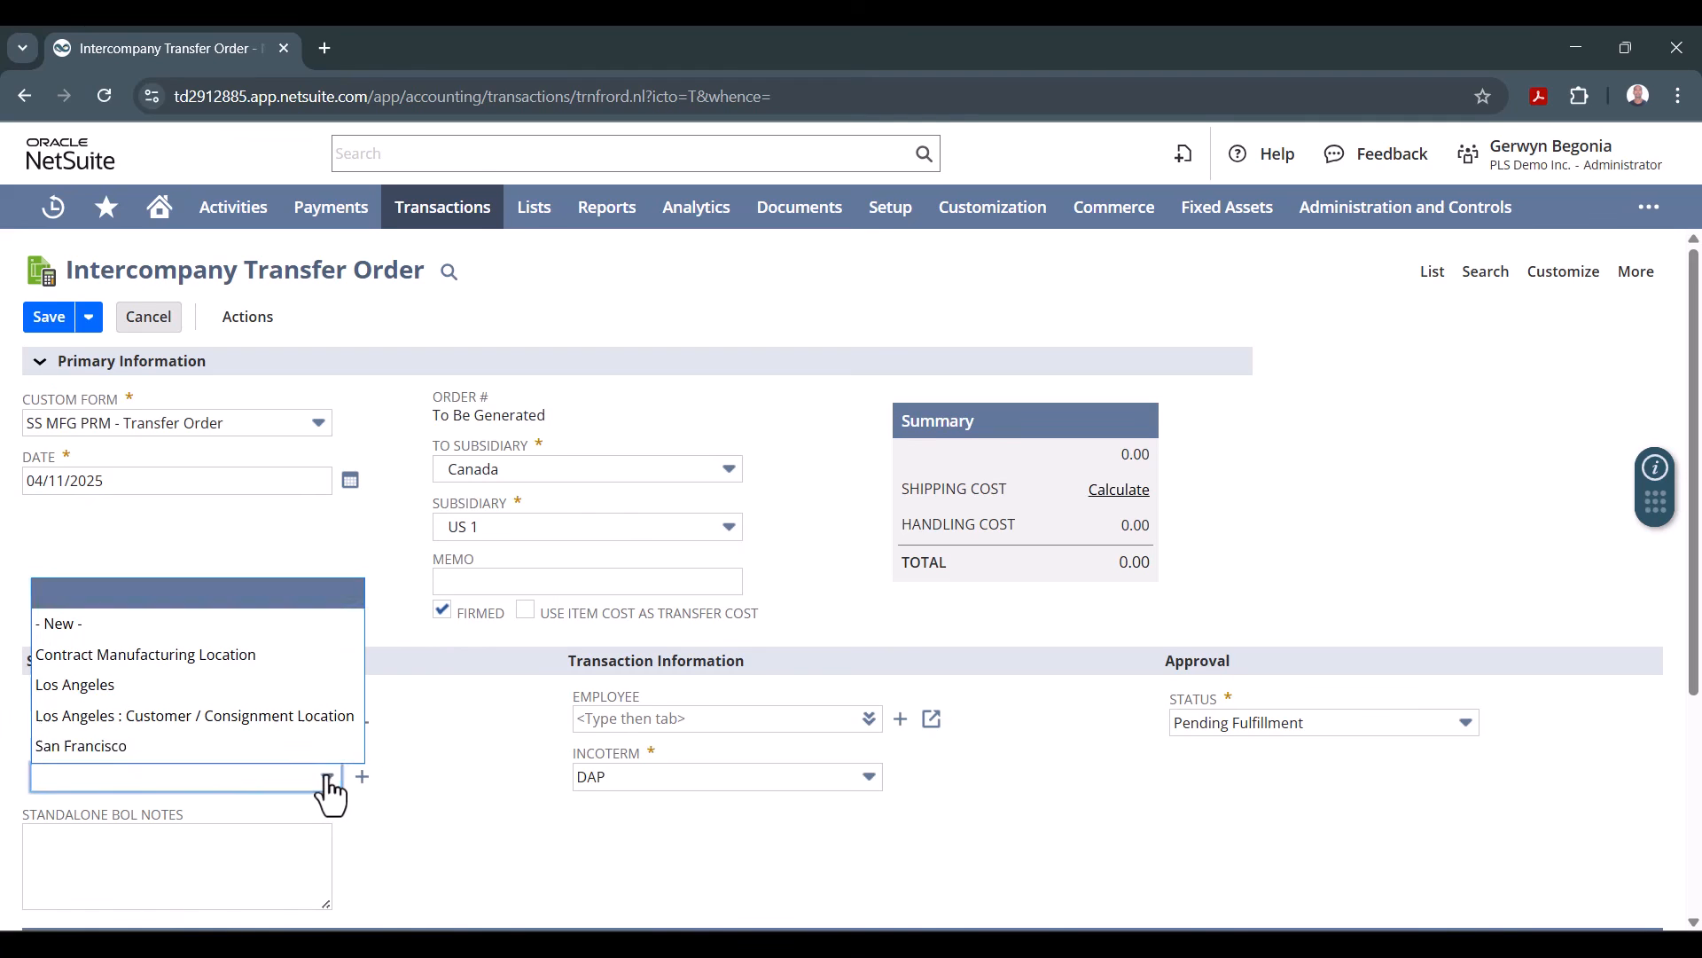
left_click(183, 684)
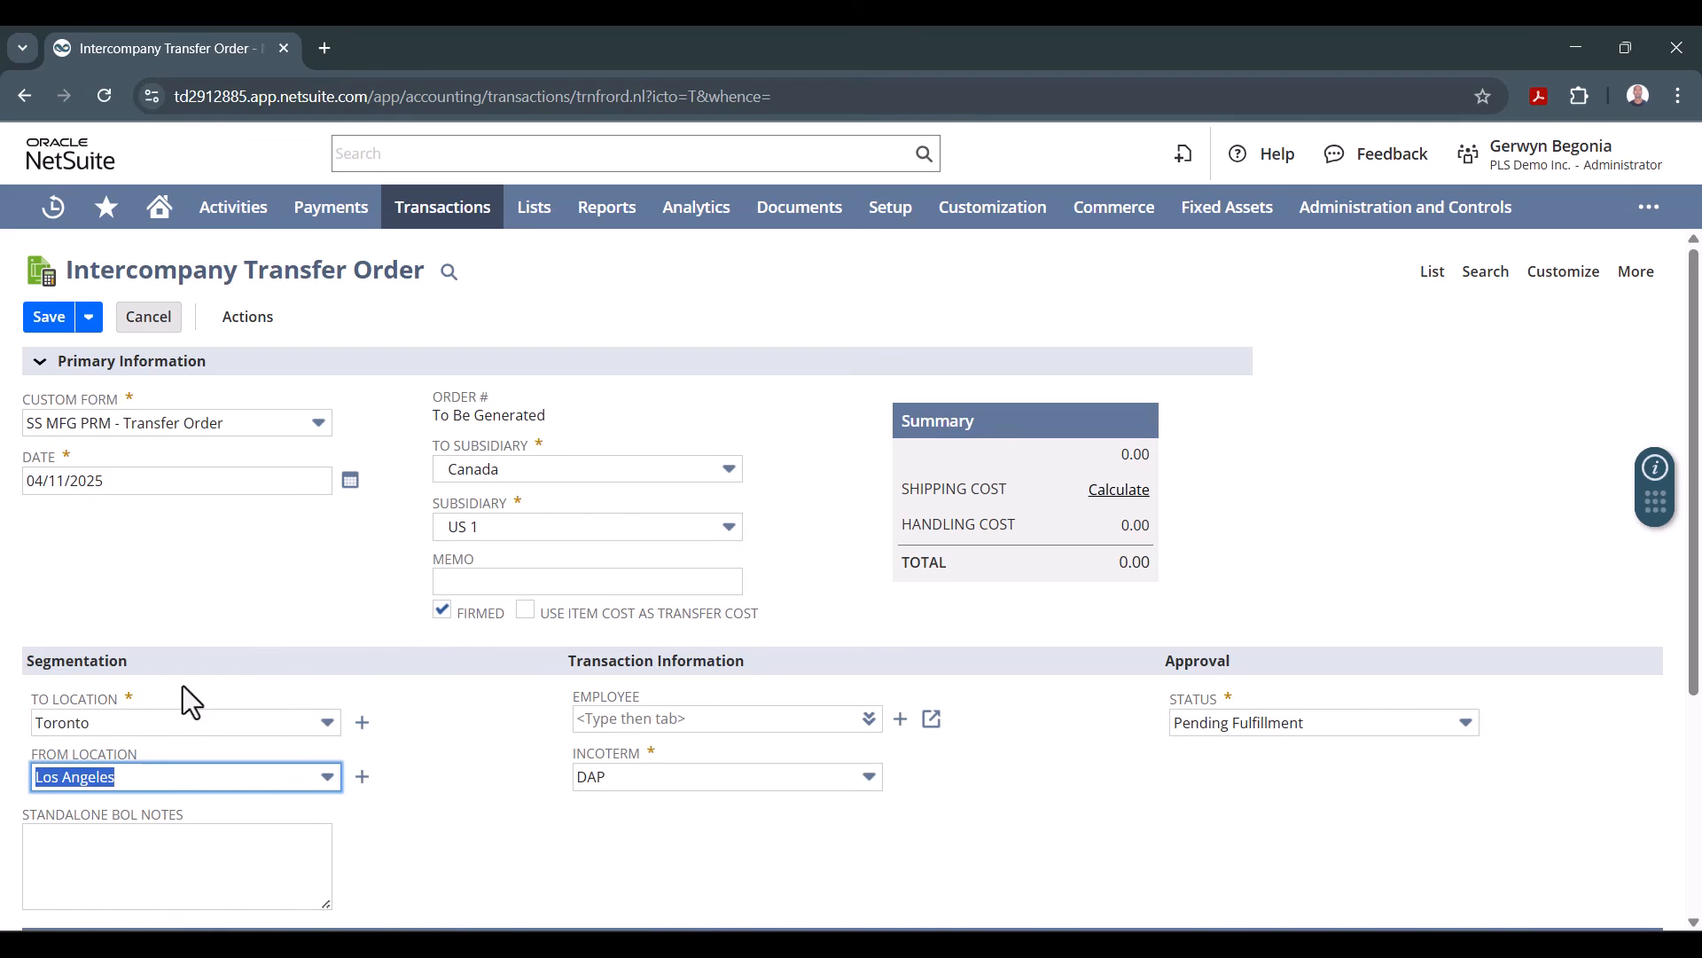
Step: Enter the memo "Interco transfer from US1 to Canada" and enable using the item cost as transfer cost
left_click(531, 581)
type("interco")
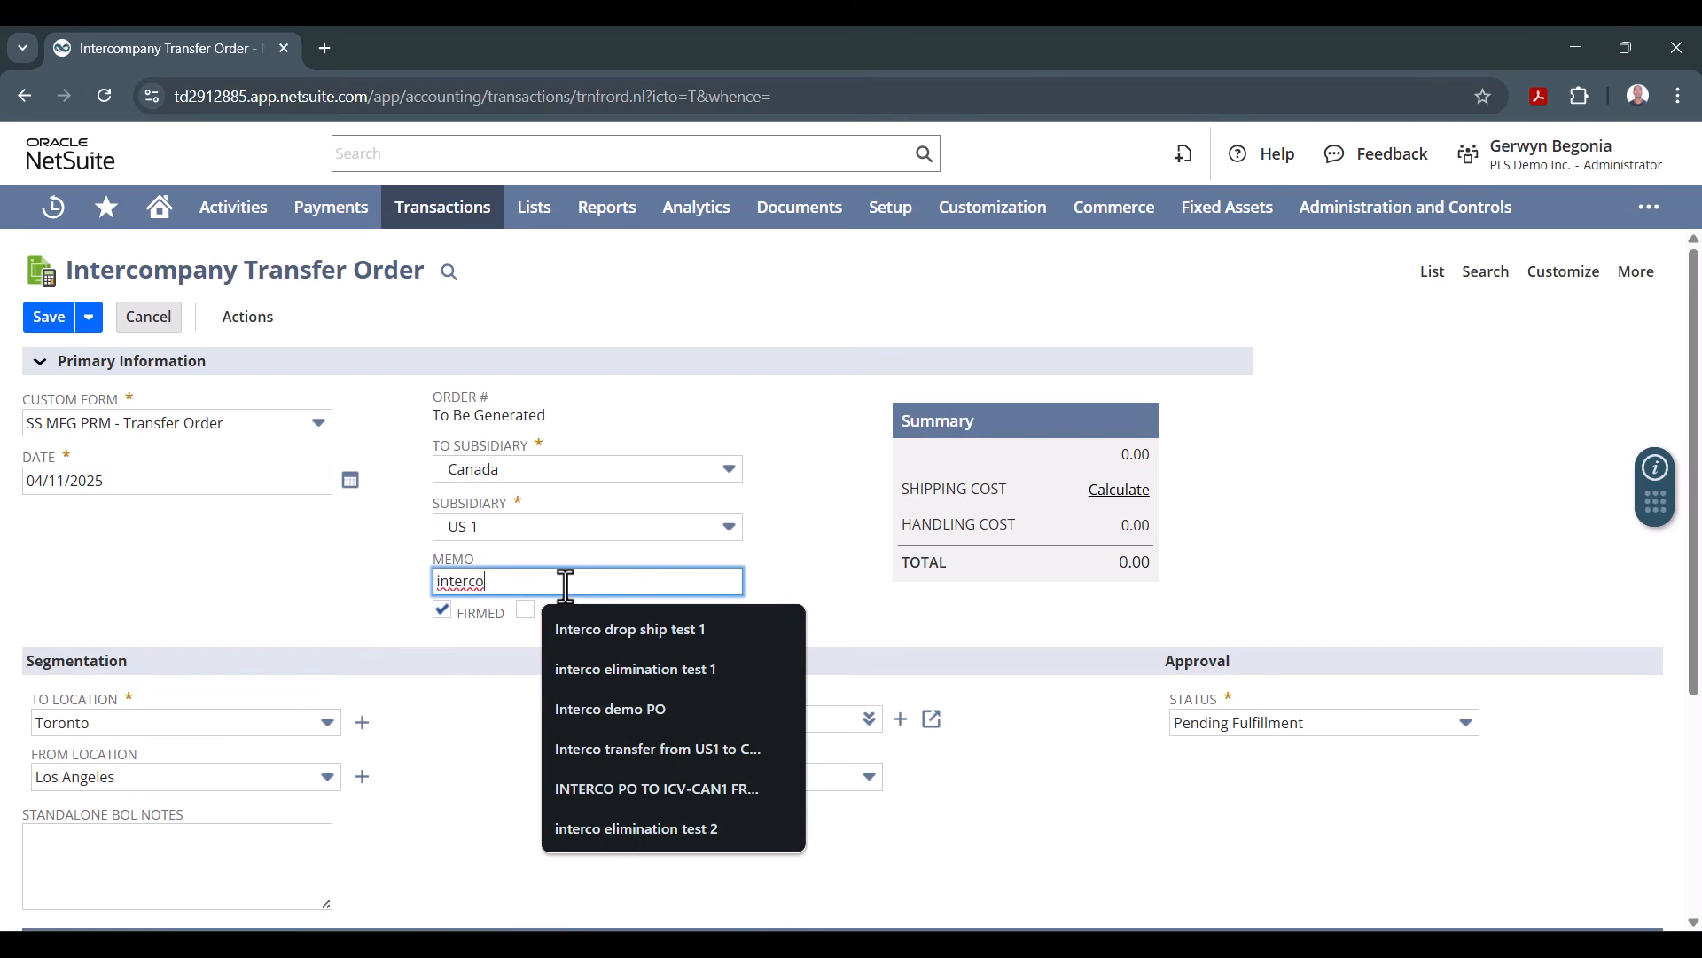
type(" t")
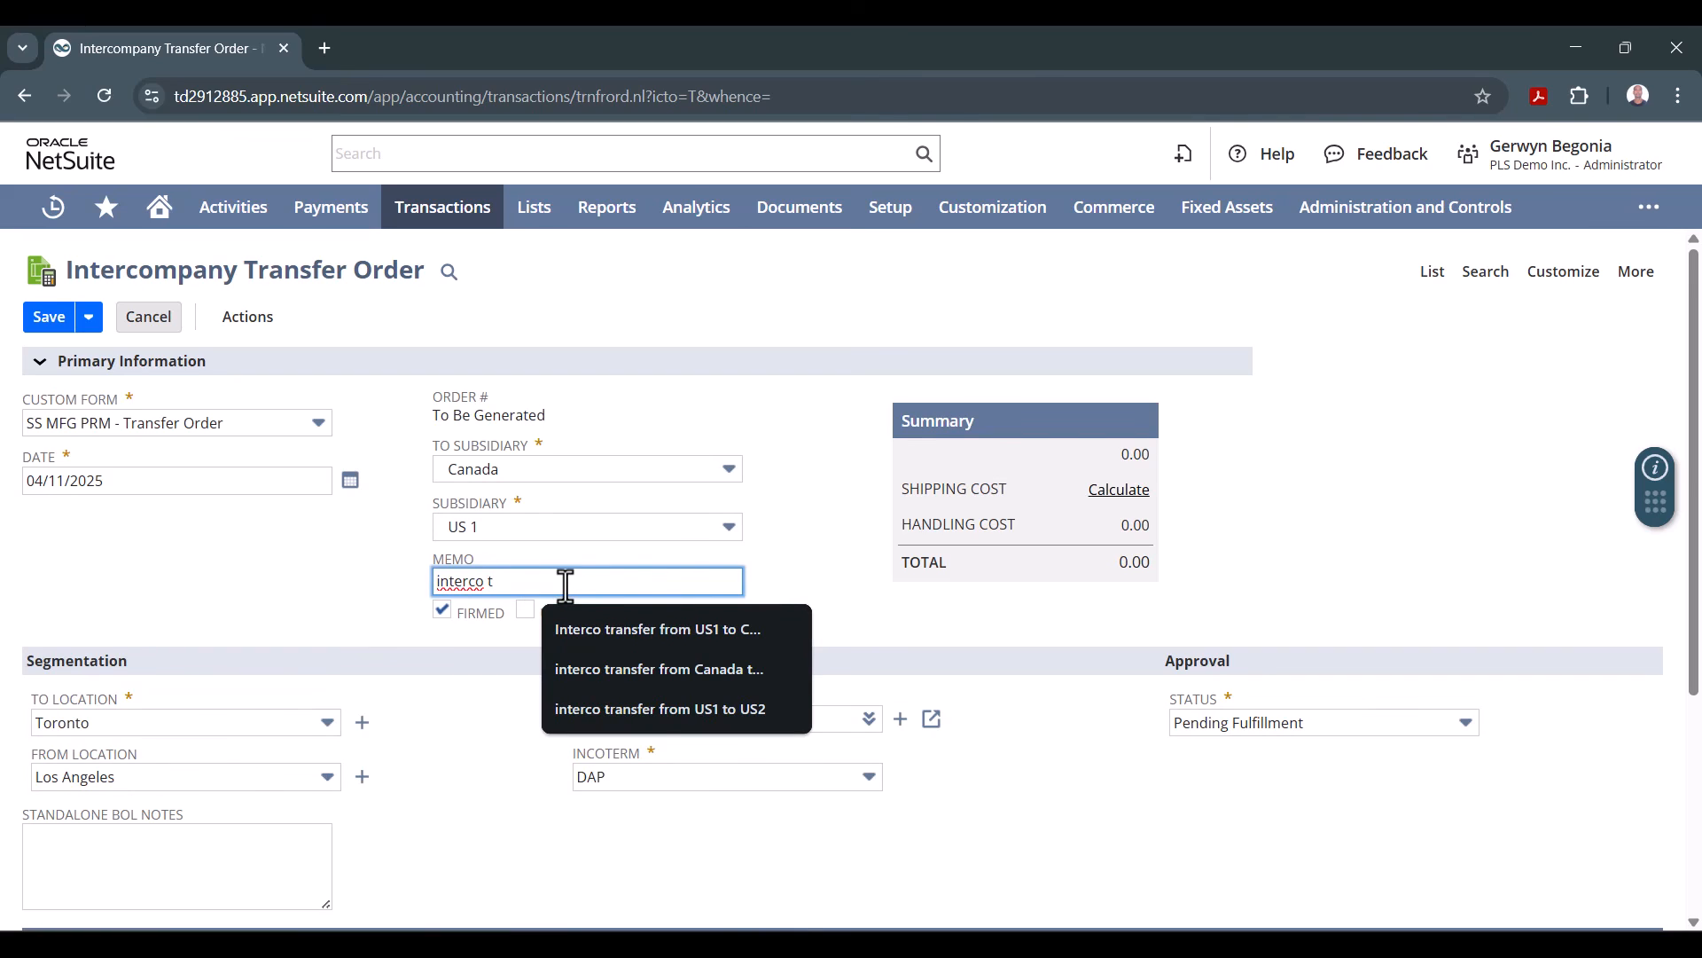
left_click(668, 626)
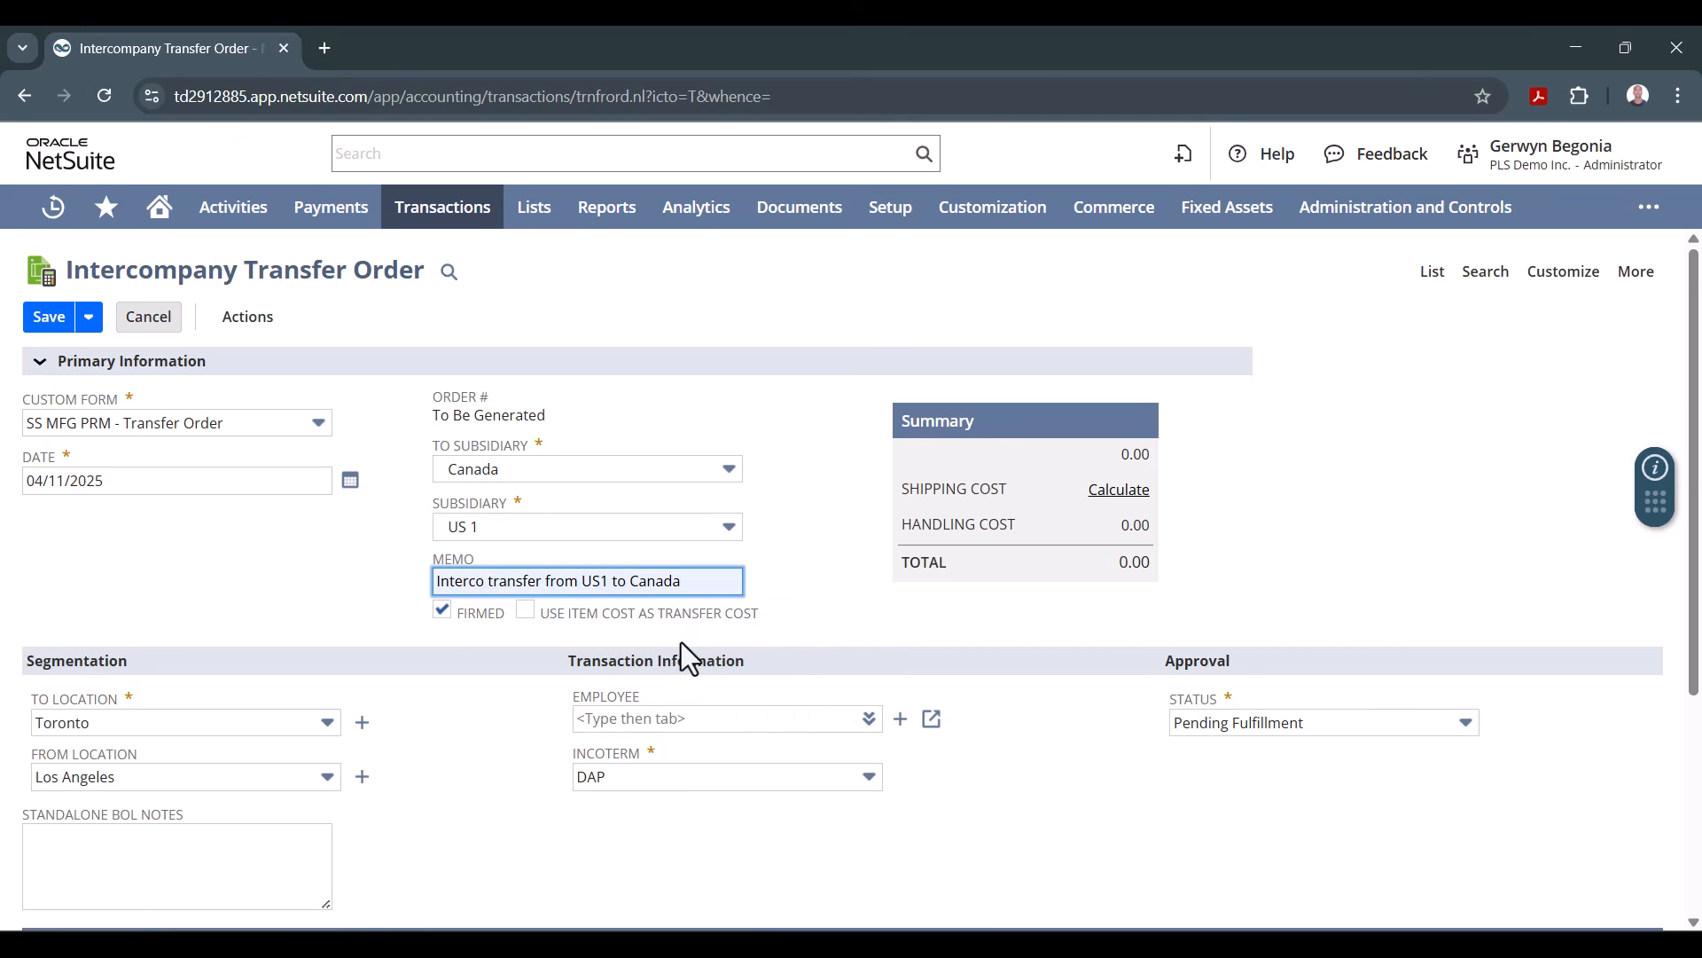
left_click(528, 615)
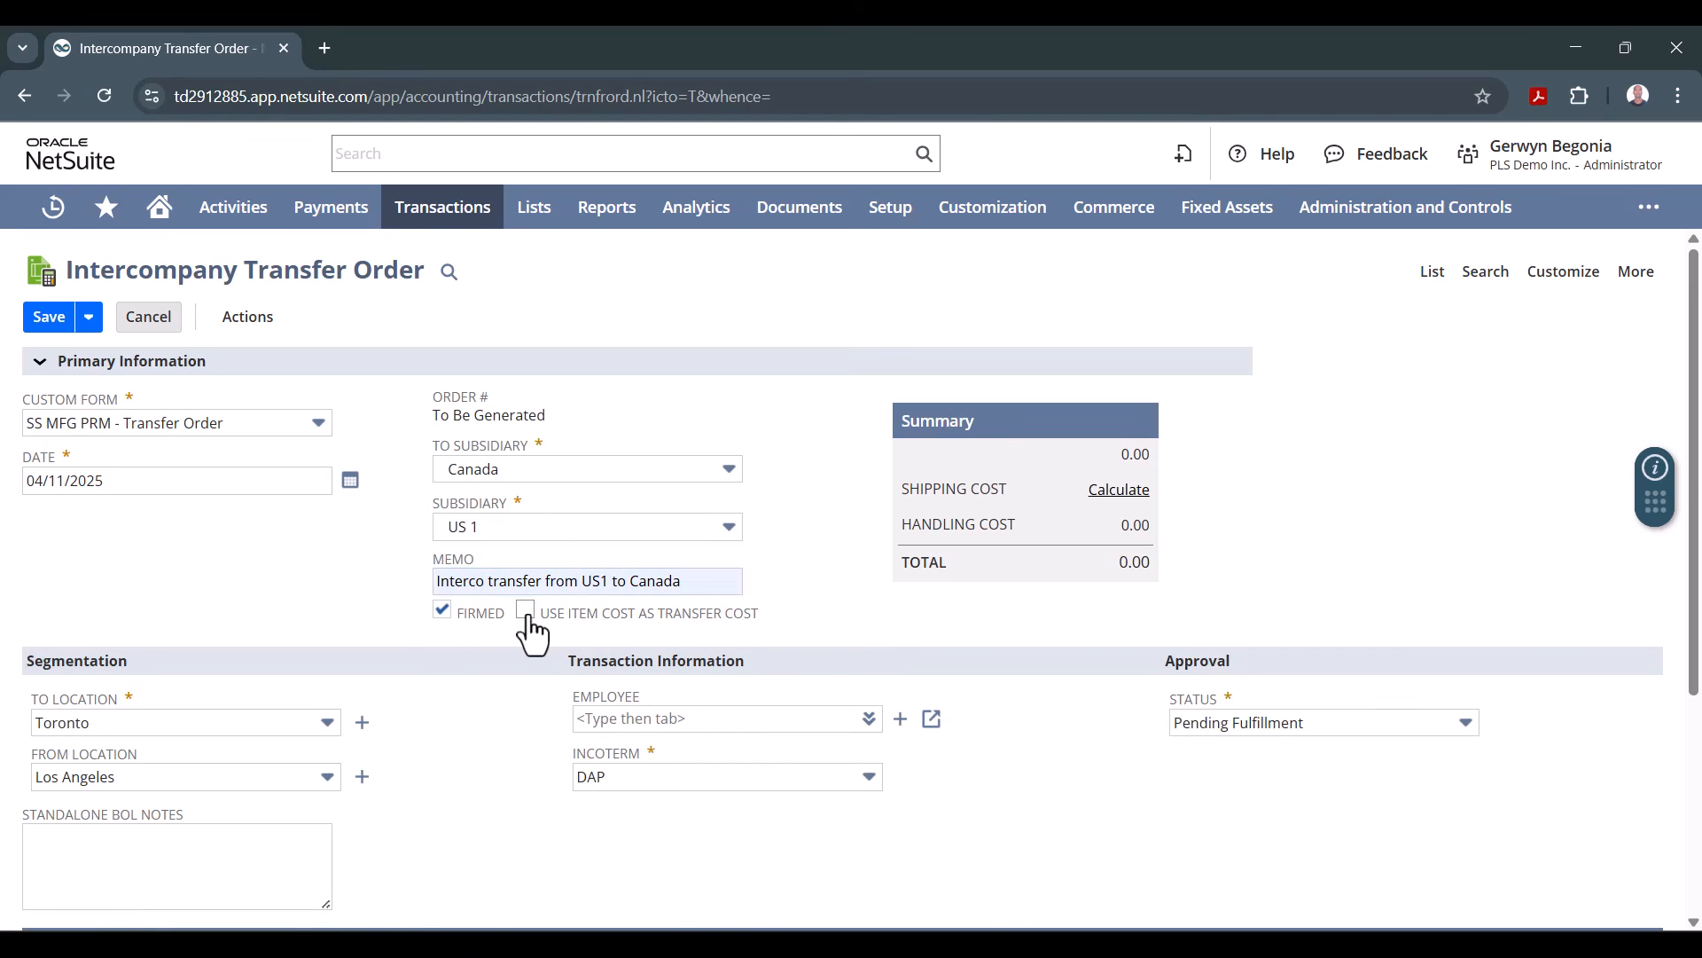
left_click(527, 612)
Step: Select INTERCO-ITEM1 as the item on the order's first line
scroll(943, 689, "down", 4)
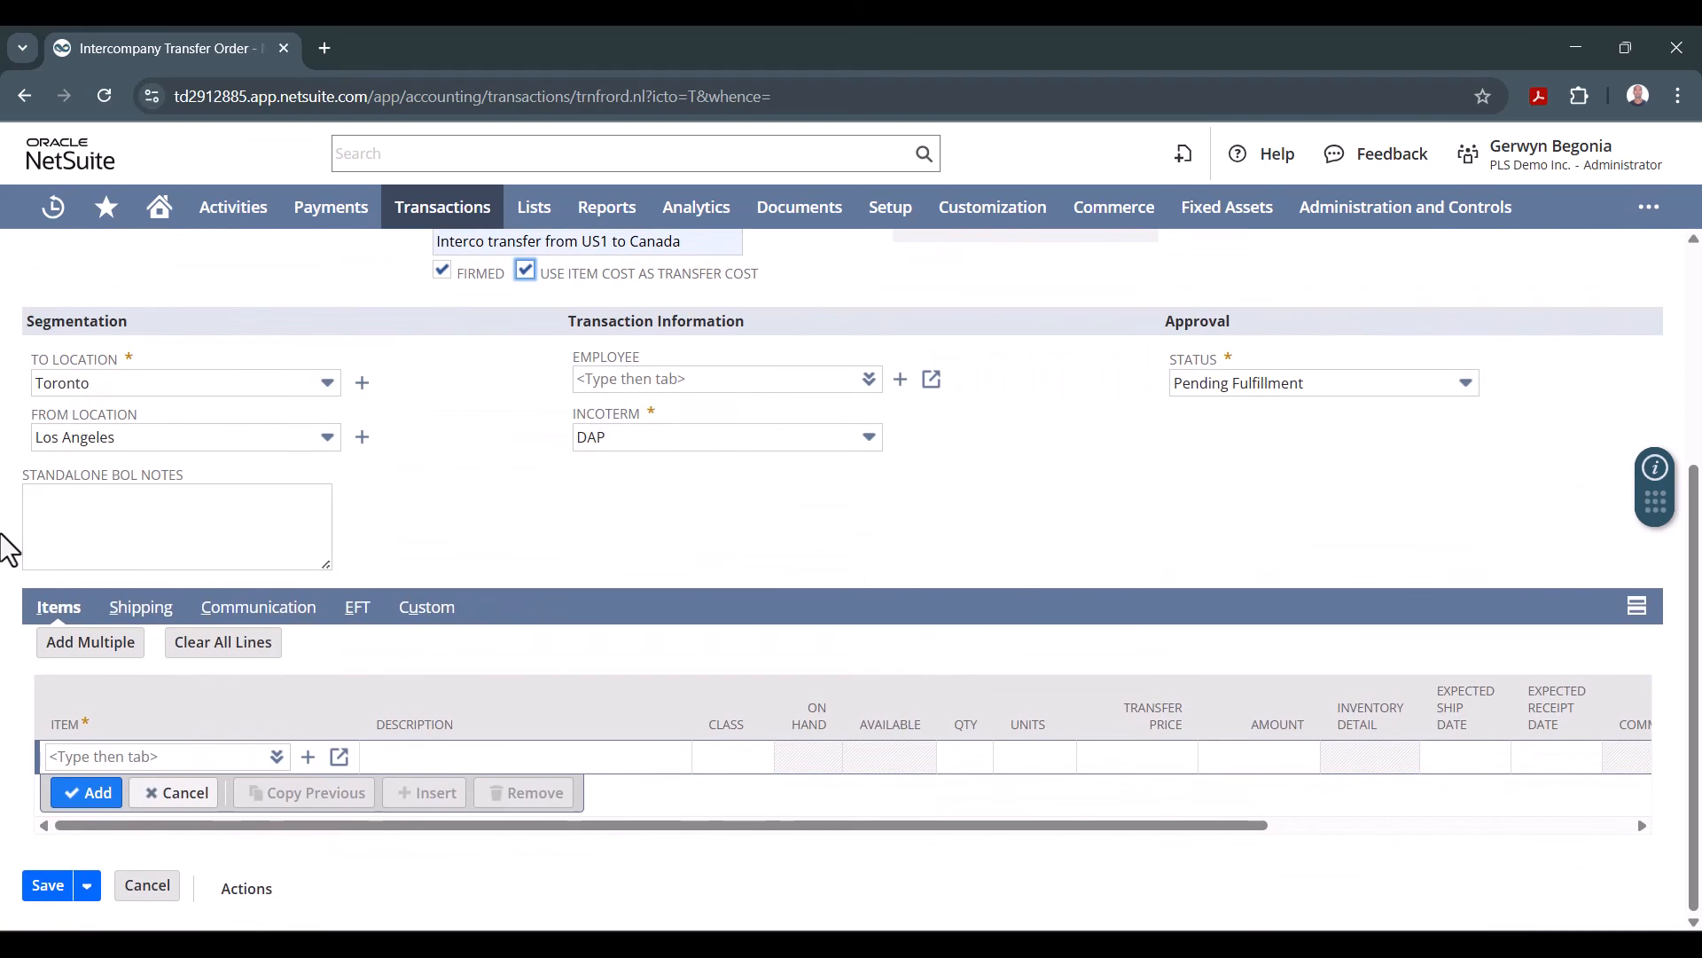
left_click(211, 754)
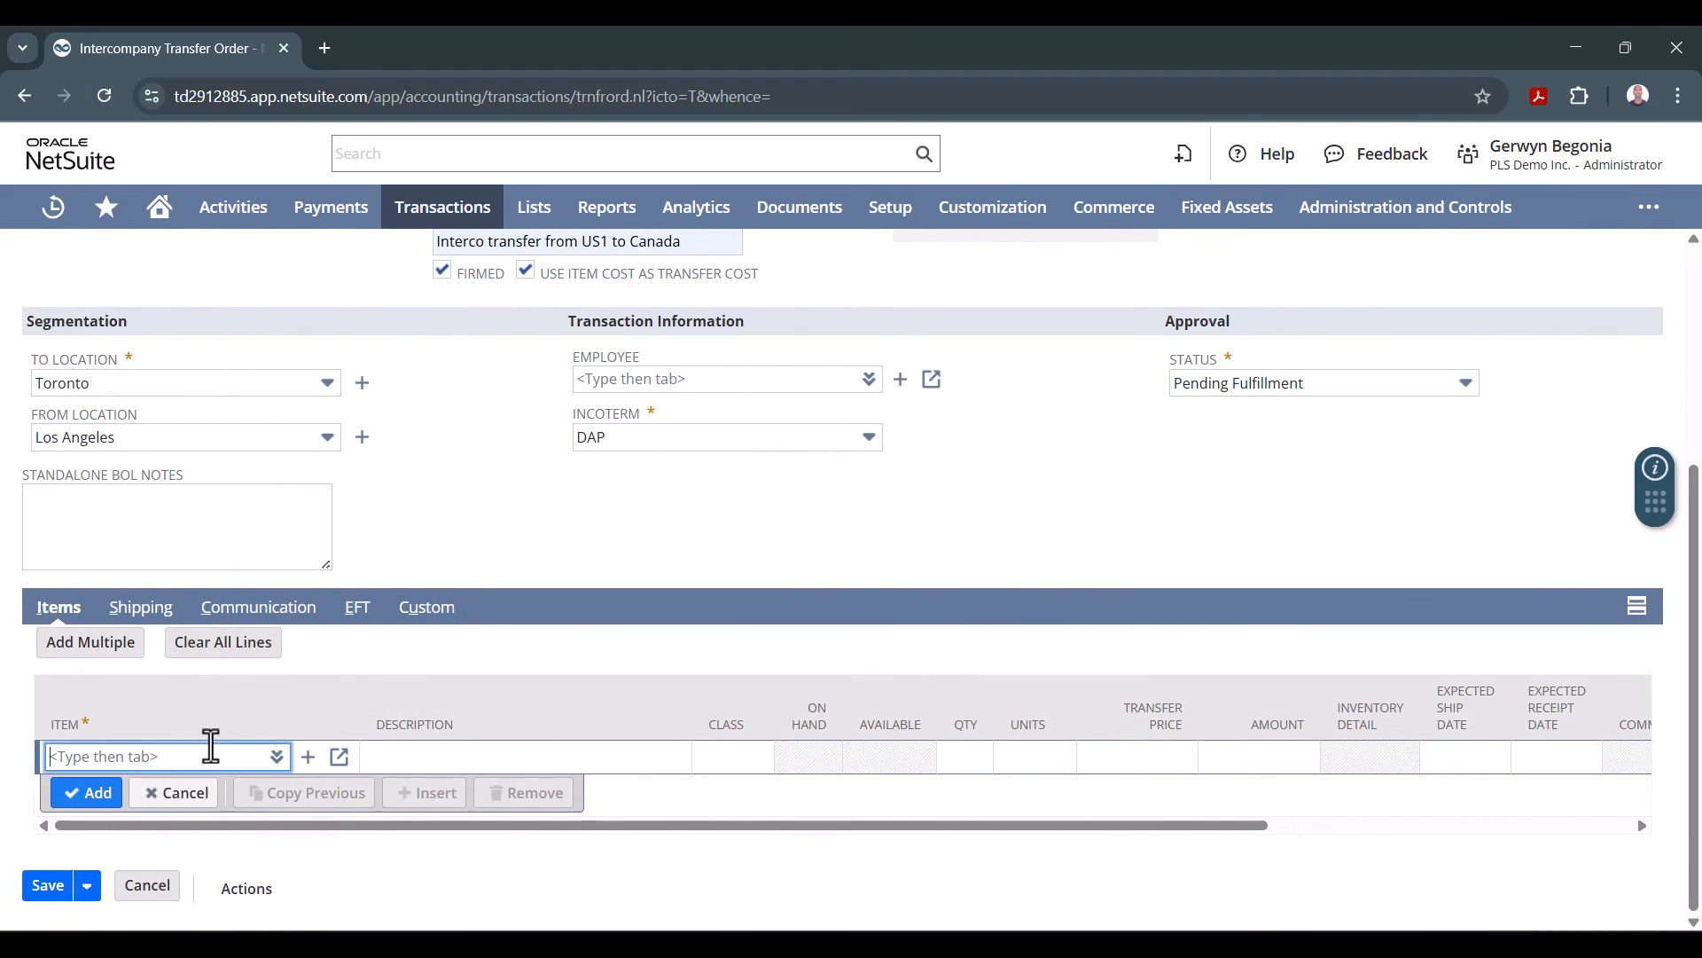
type("interco")
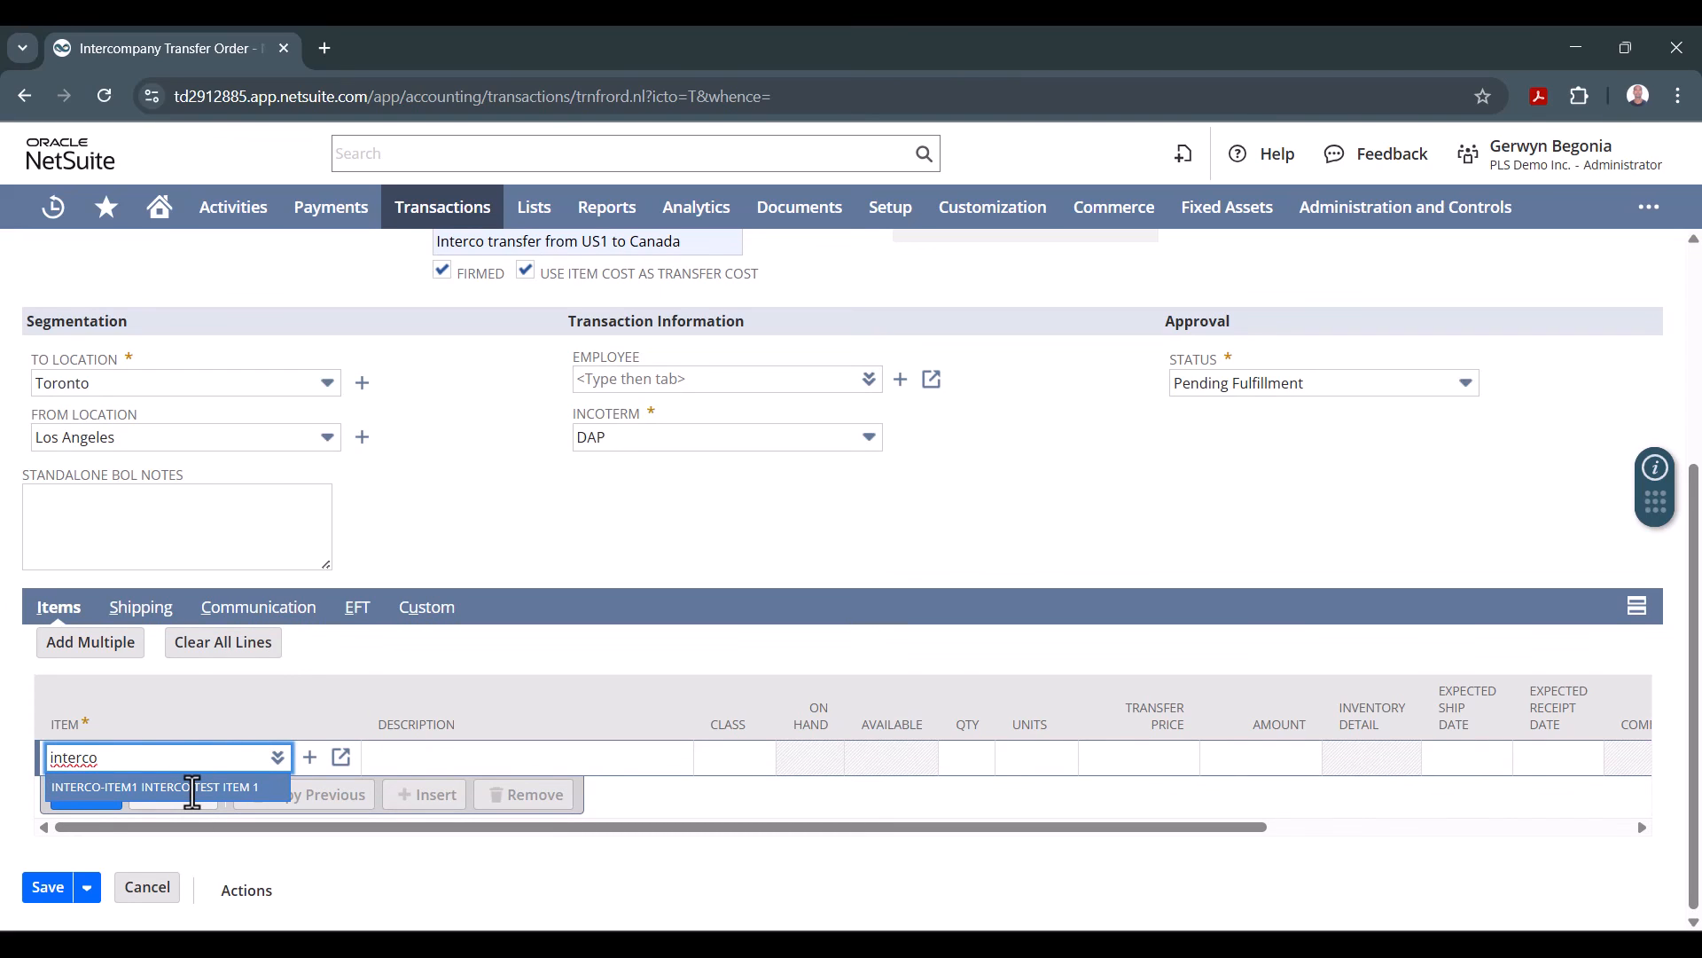
left_click(192, 787)
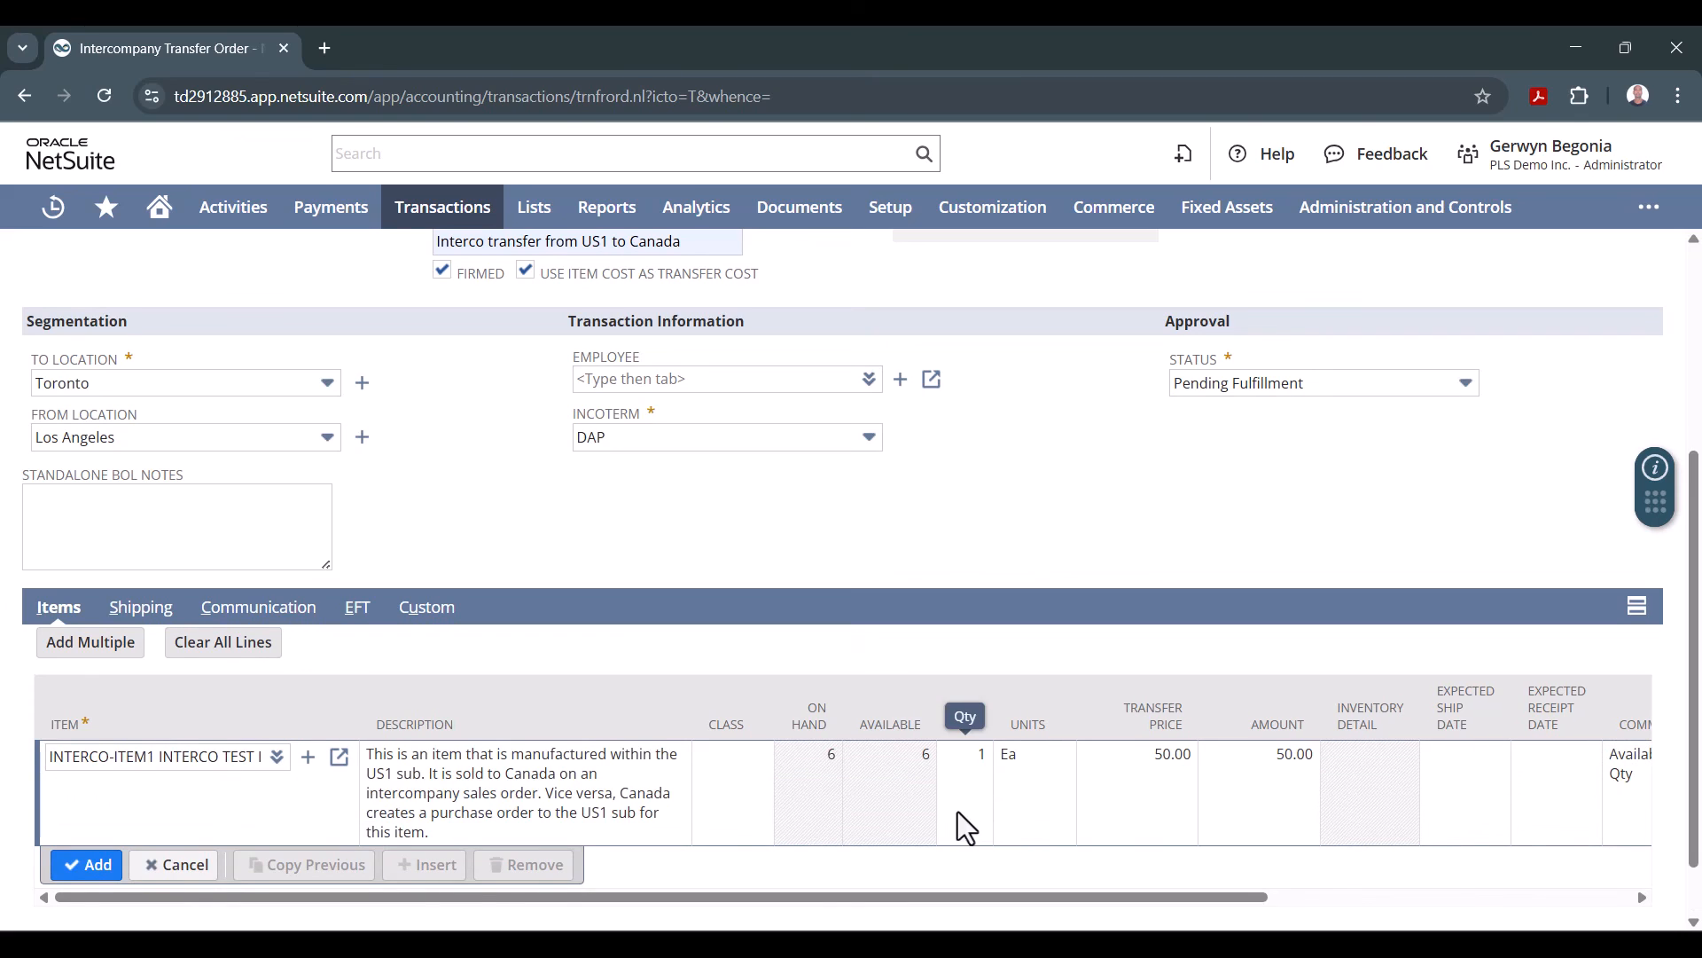
Step: Set the order's shipping carrier to More and the shipping method to Sub1_Standard (3-5 days)
left_click(140, 606)
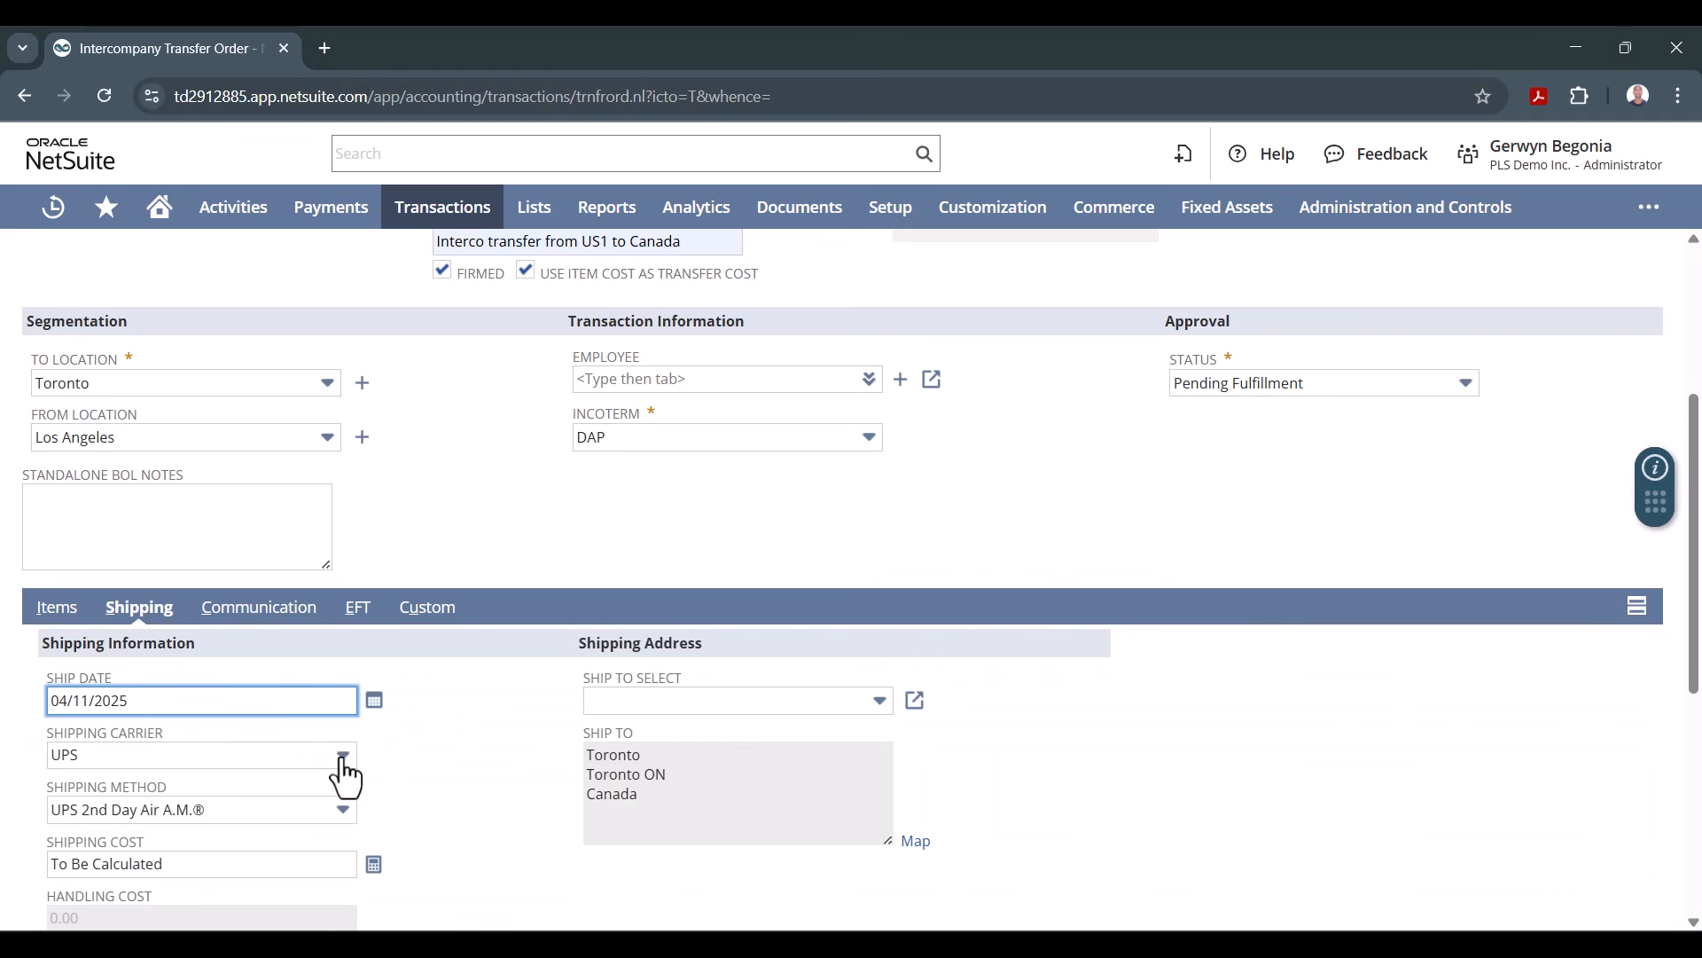
left_click(342, 755)
left_click(174, 816)
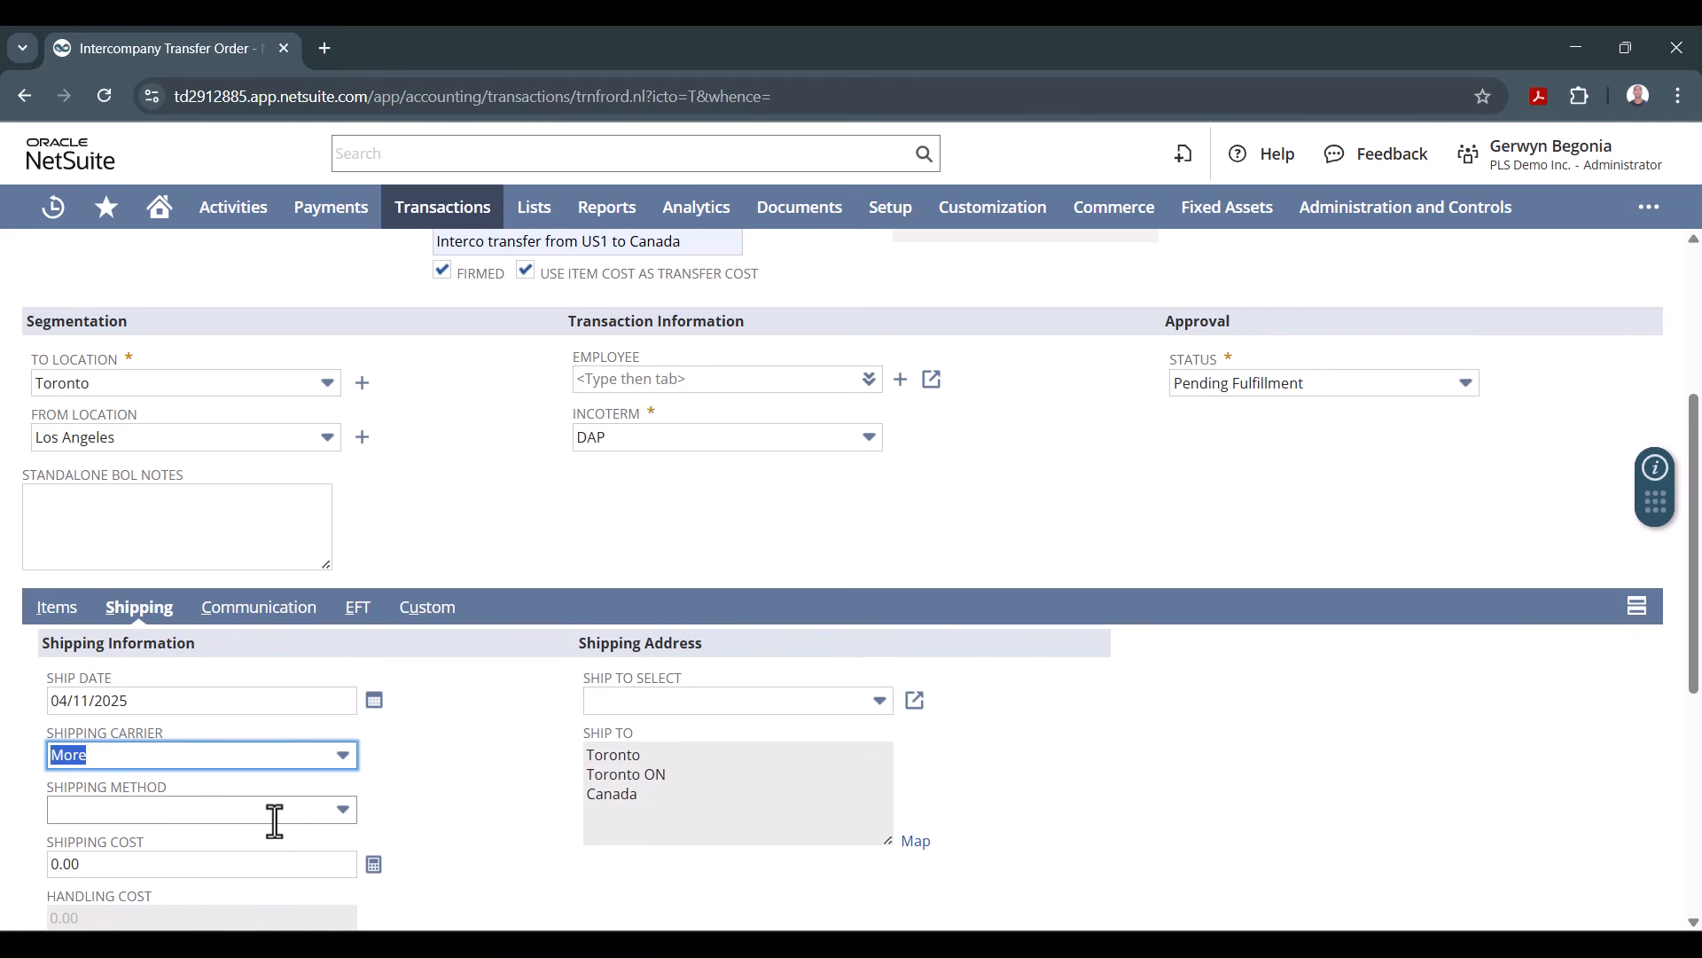
left_click(286, 820)
left_click(142, 780)
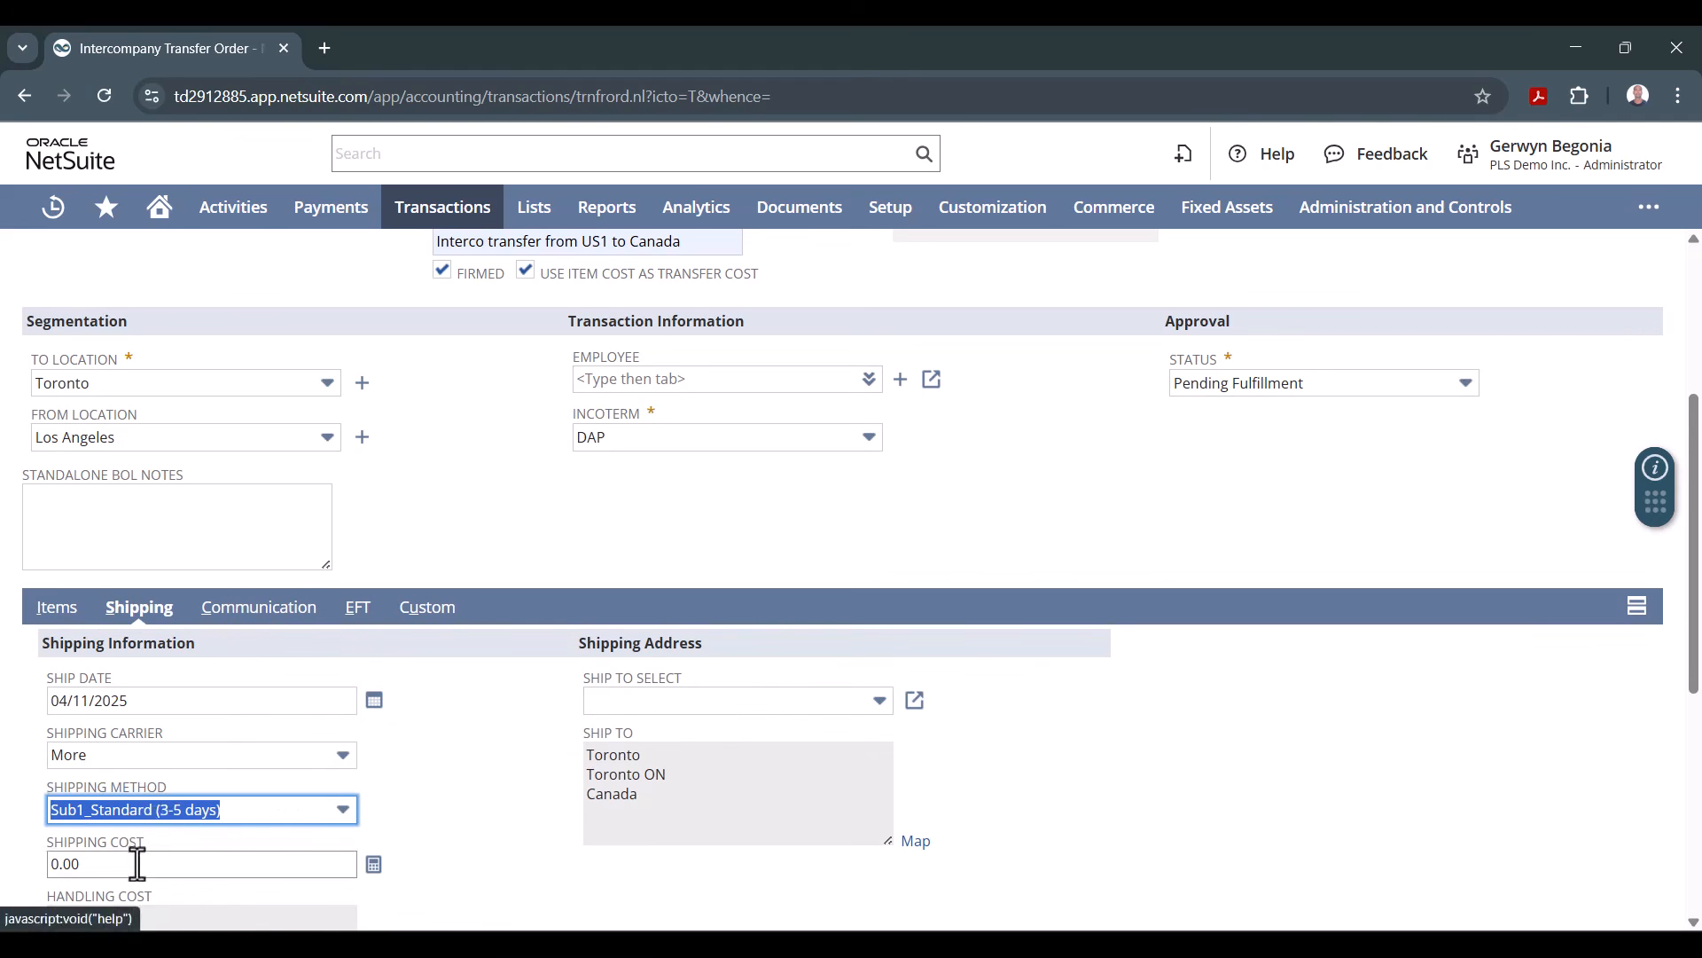
Step: Clear the shipping cost and save the intercompany transfer order
left_click(99, 865)
left_click_drag(100, 865, 4, 860)
key("BackSpace")
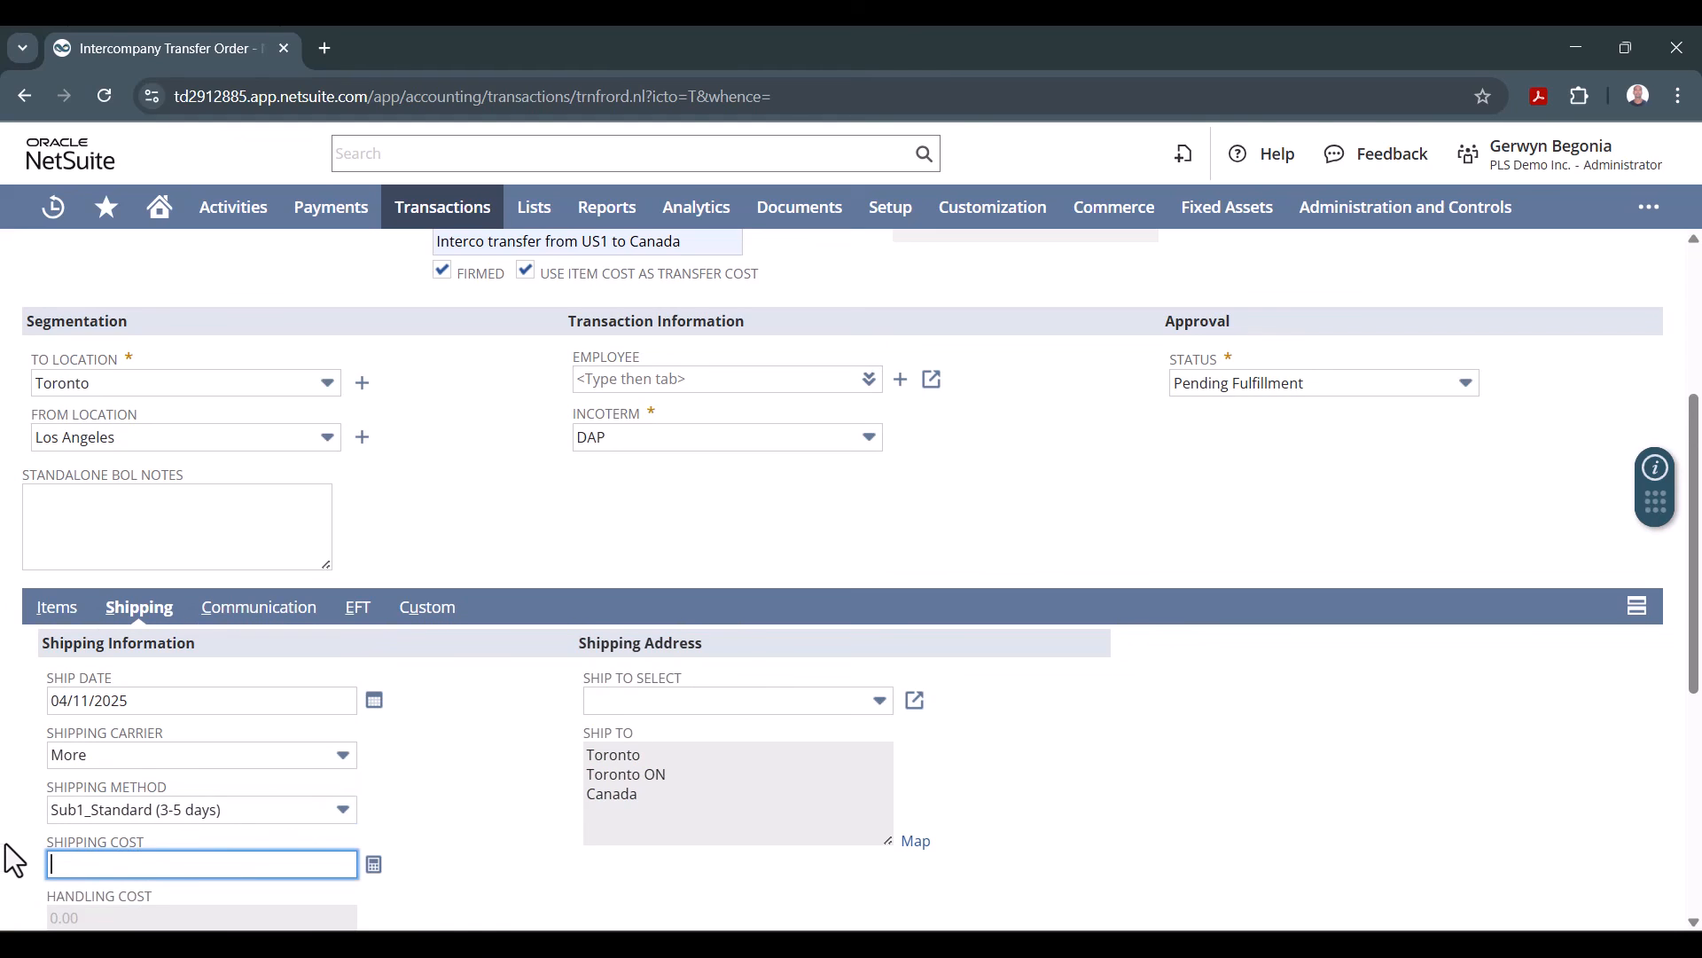
scroll(243, 789, "down", 5)
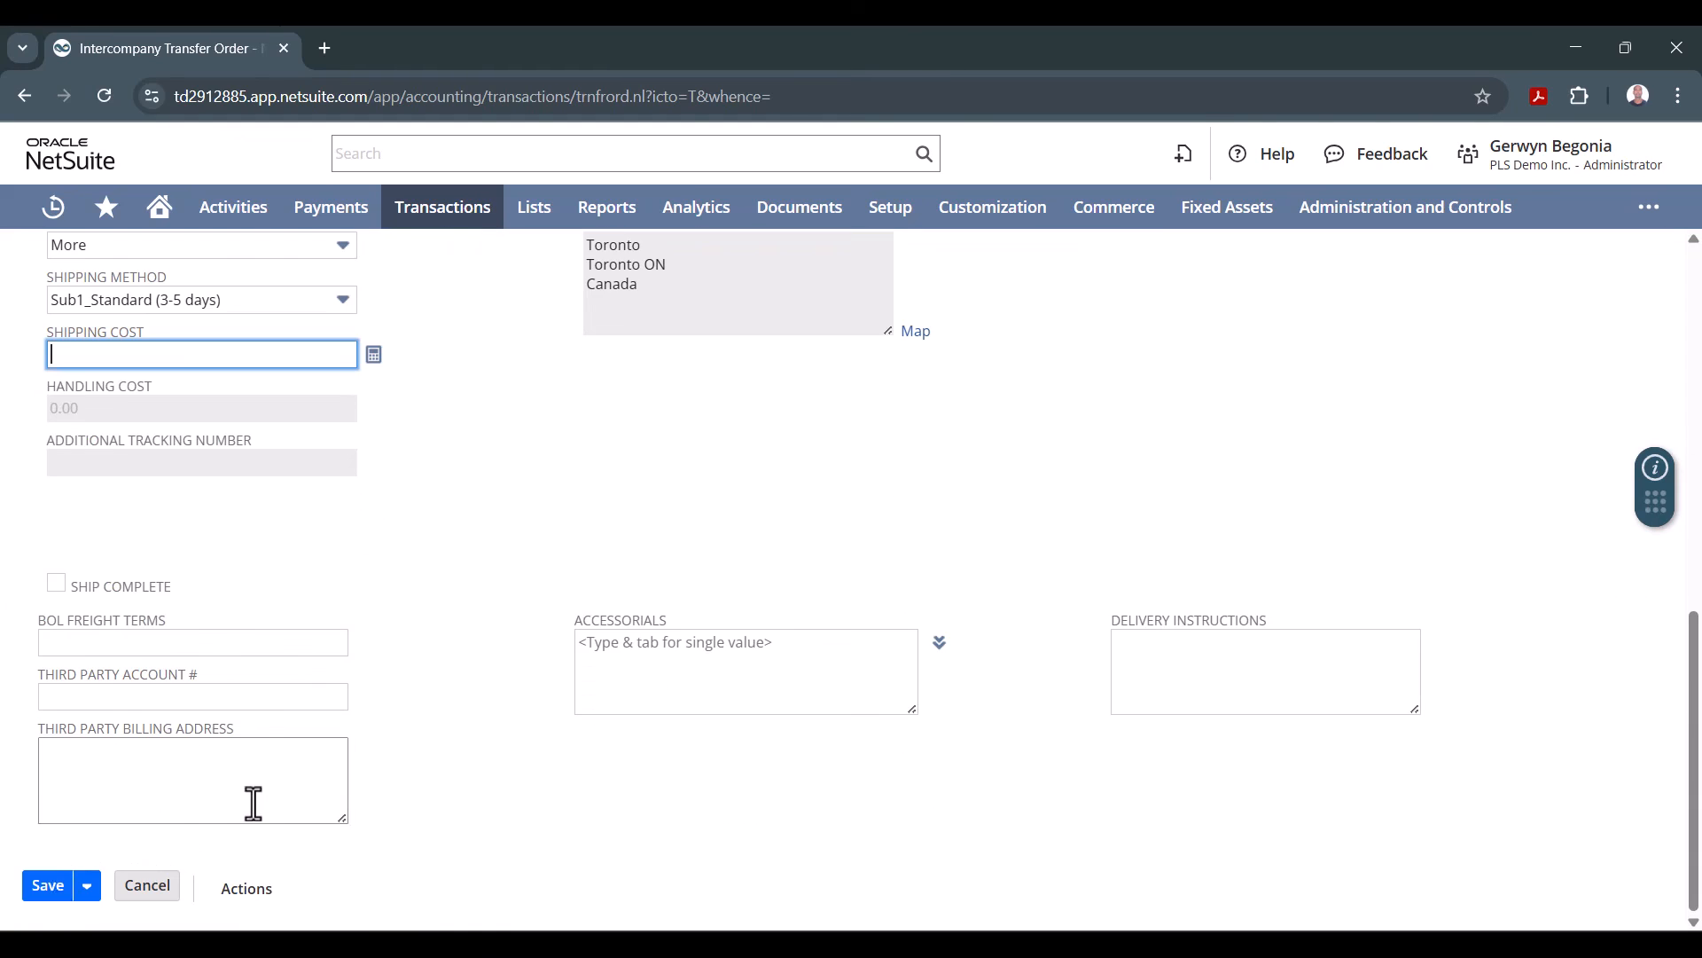
left_click(53, 882)
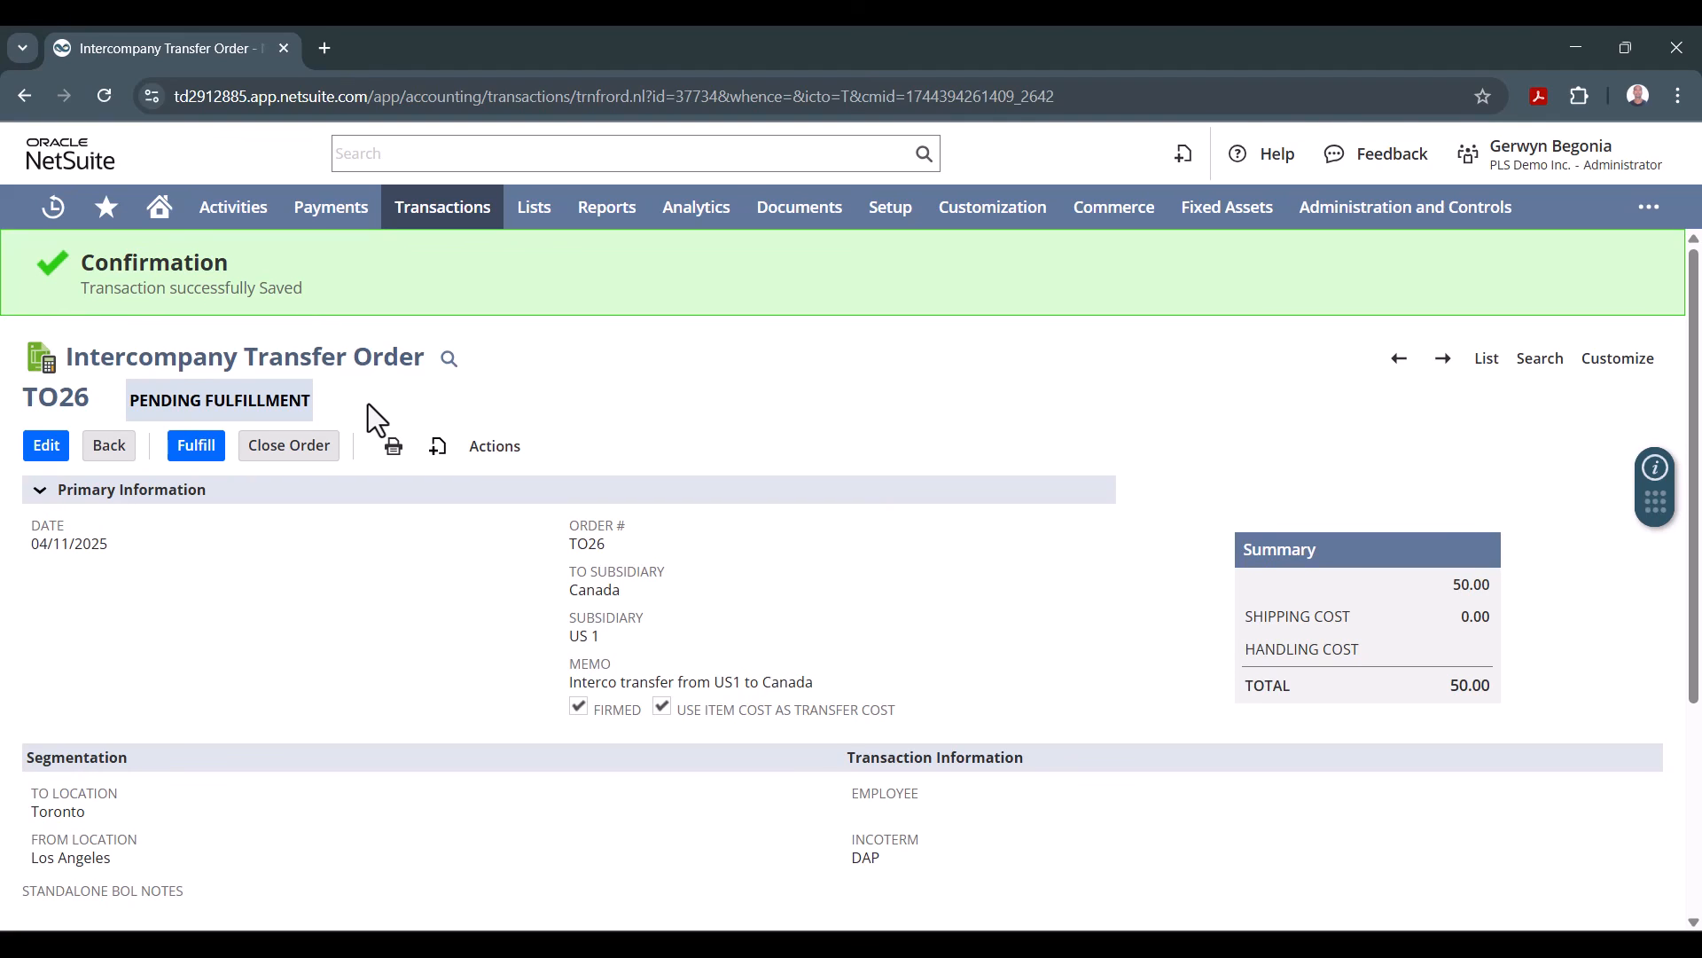
Step: Fulfill the transfer order with the status Shipped, check its shipping details, and save the item fulfillment
left_click(196, 456)
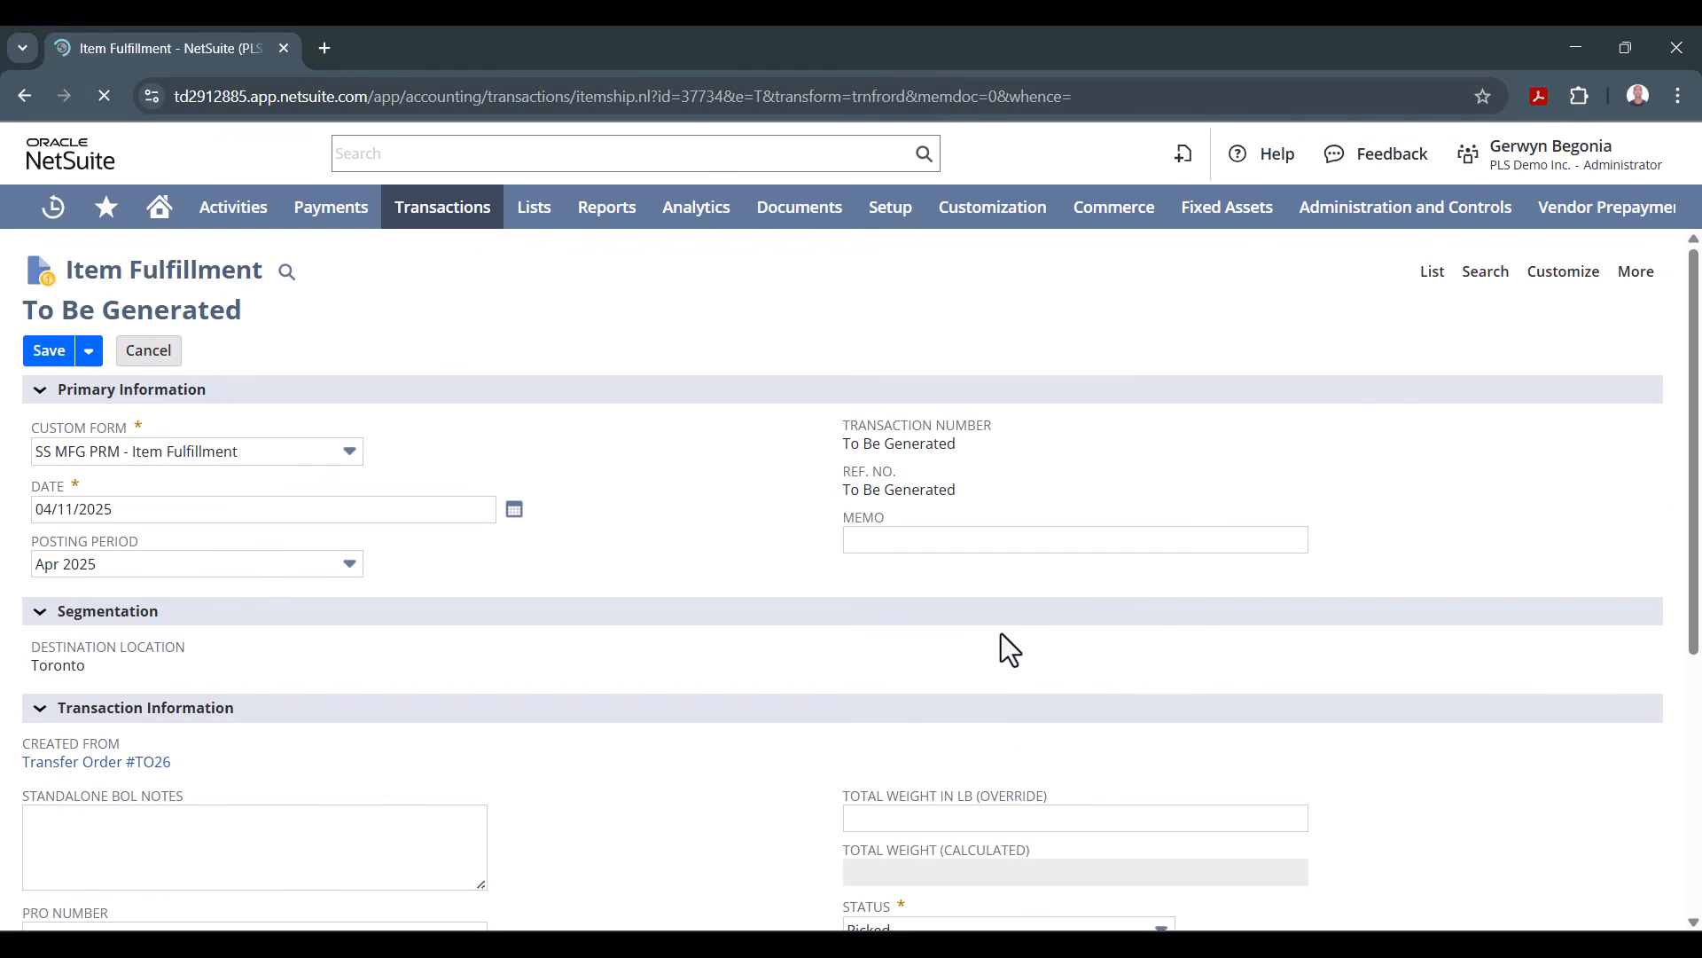
scroll(1011, 727, "down", 5)
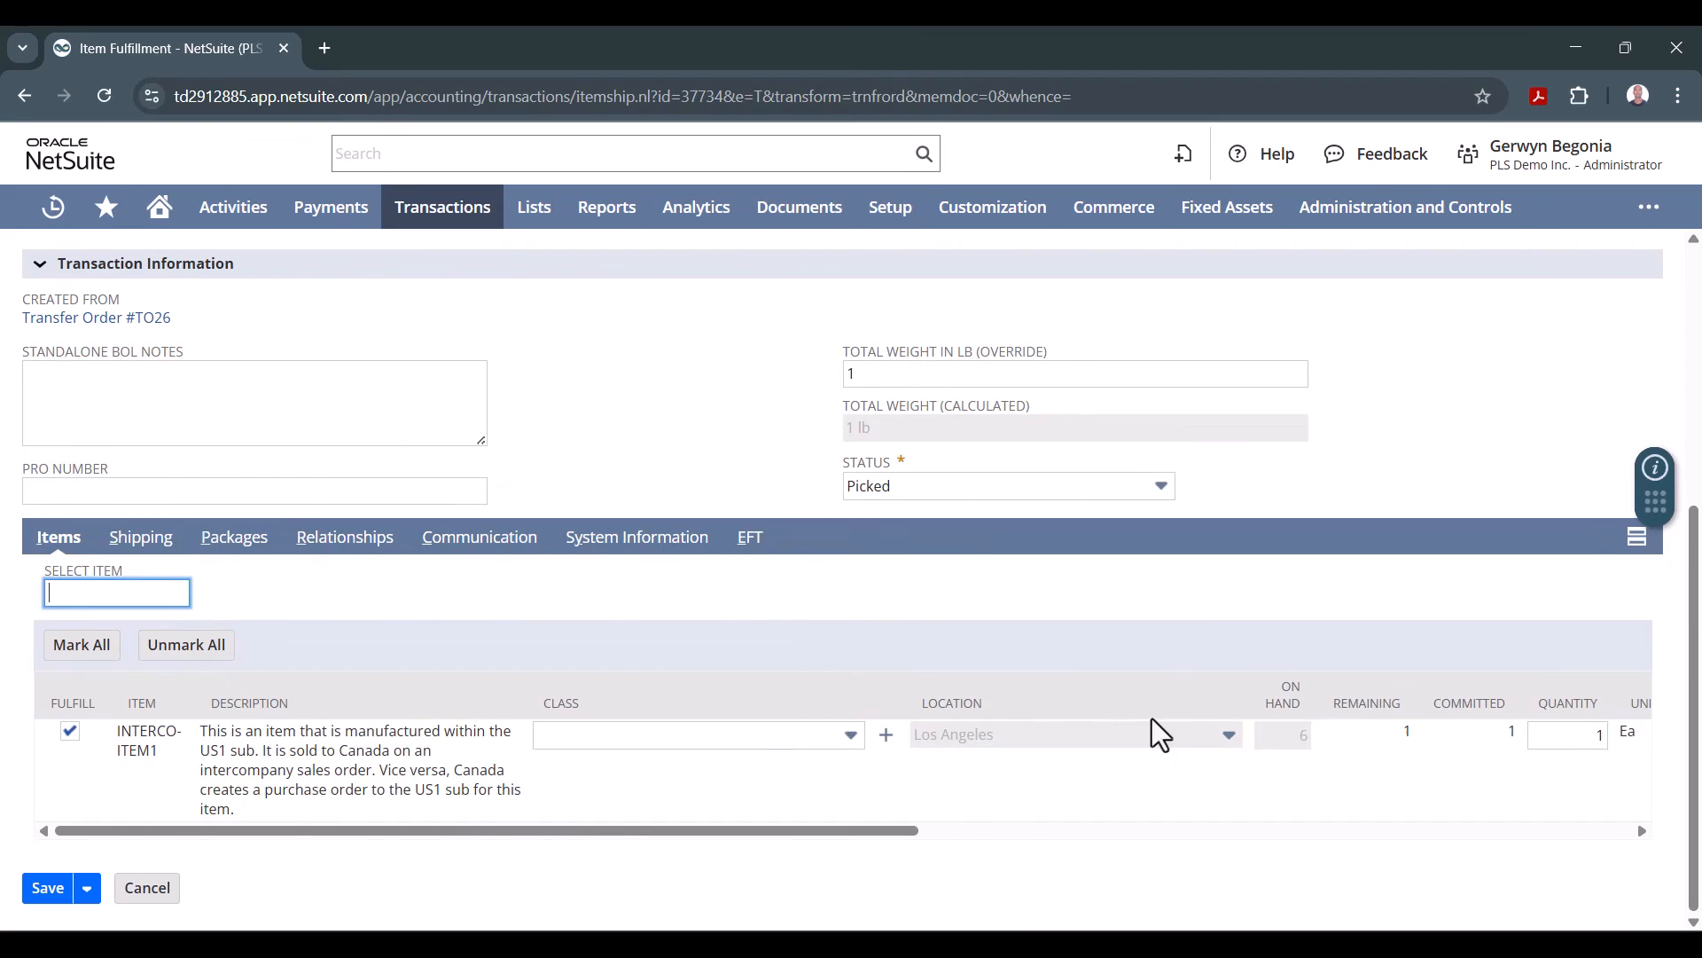
left_click(1079, 486)
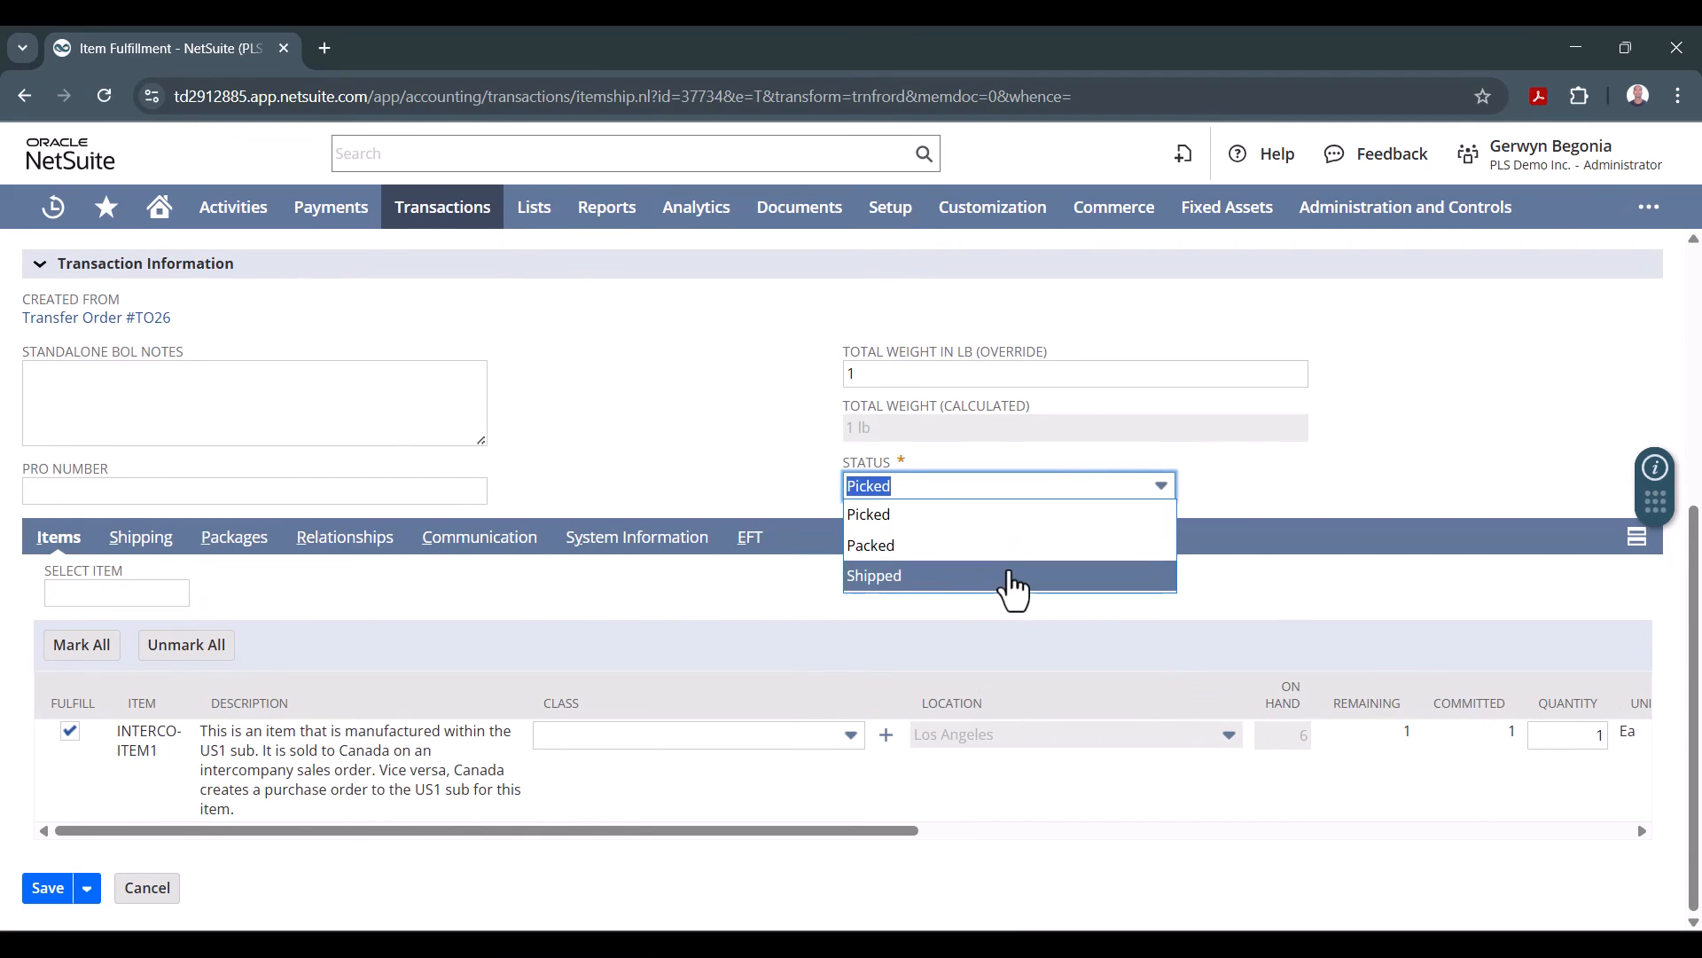
left_click(1013, 585)
left_click(138, 538)
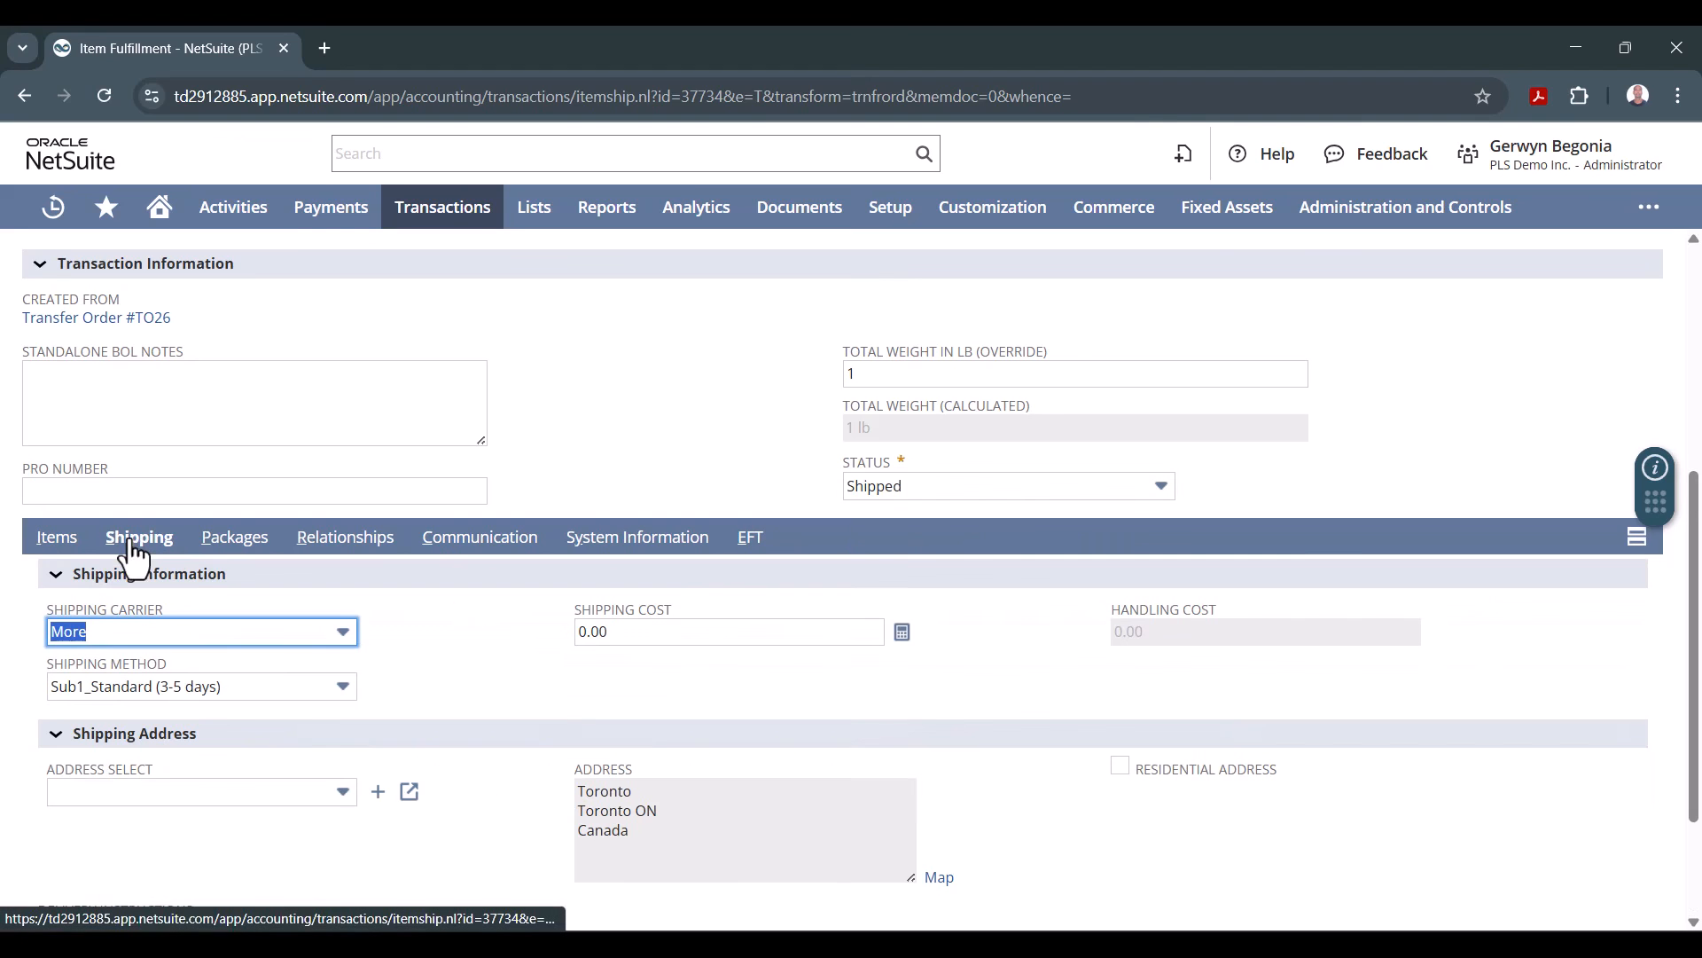
scroll(402, 768, "down", 2)
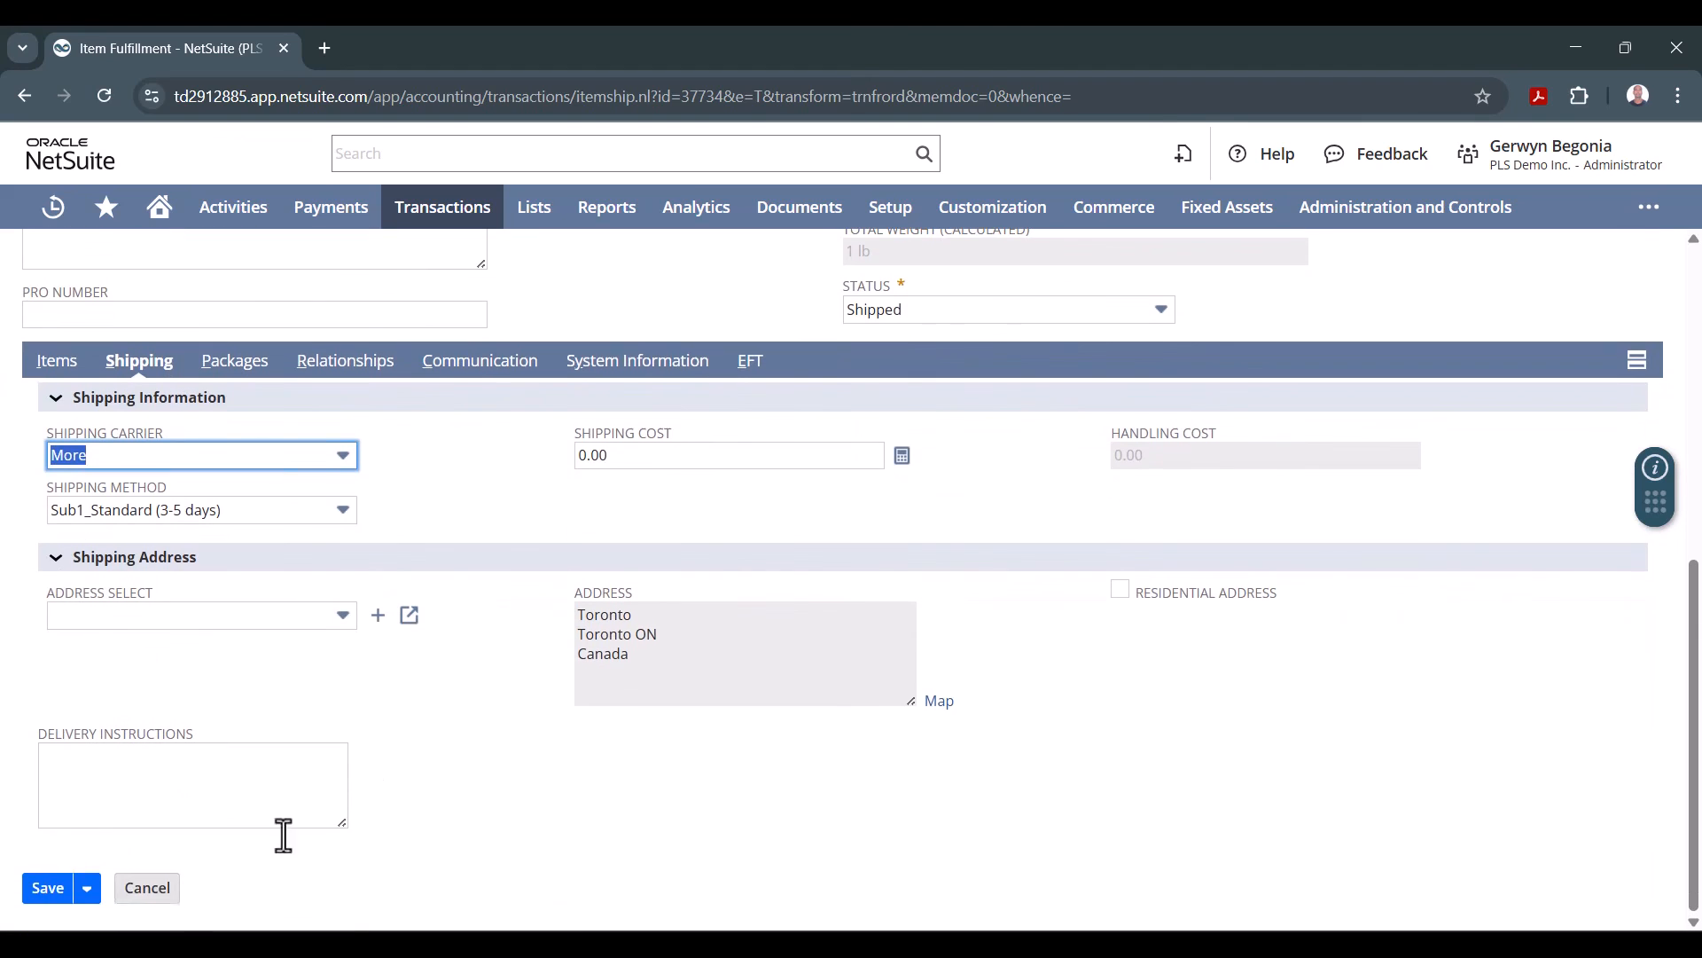
left_click(42, 905)
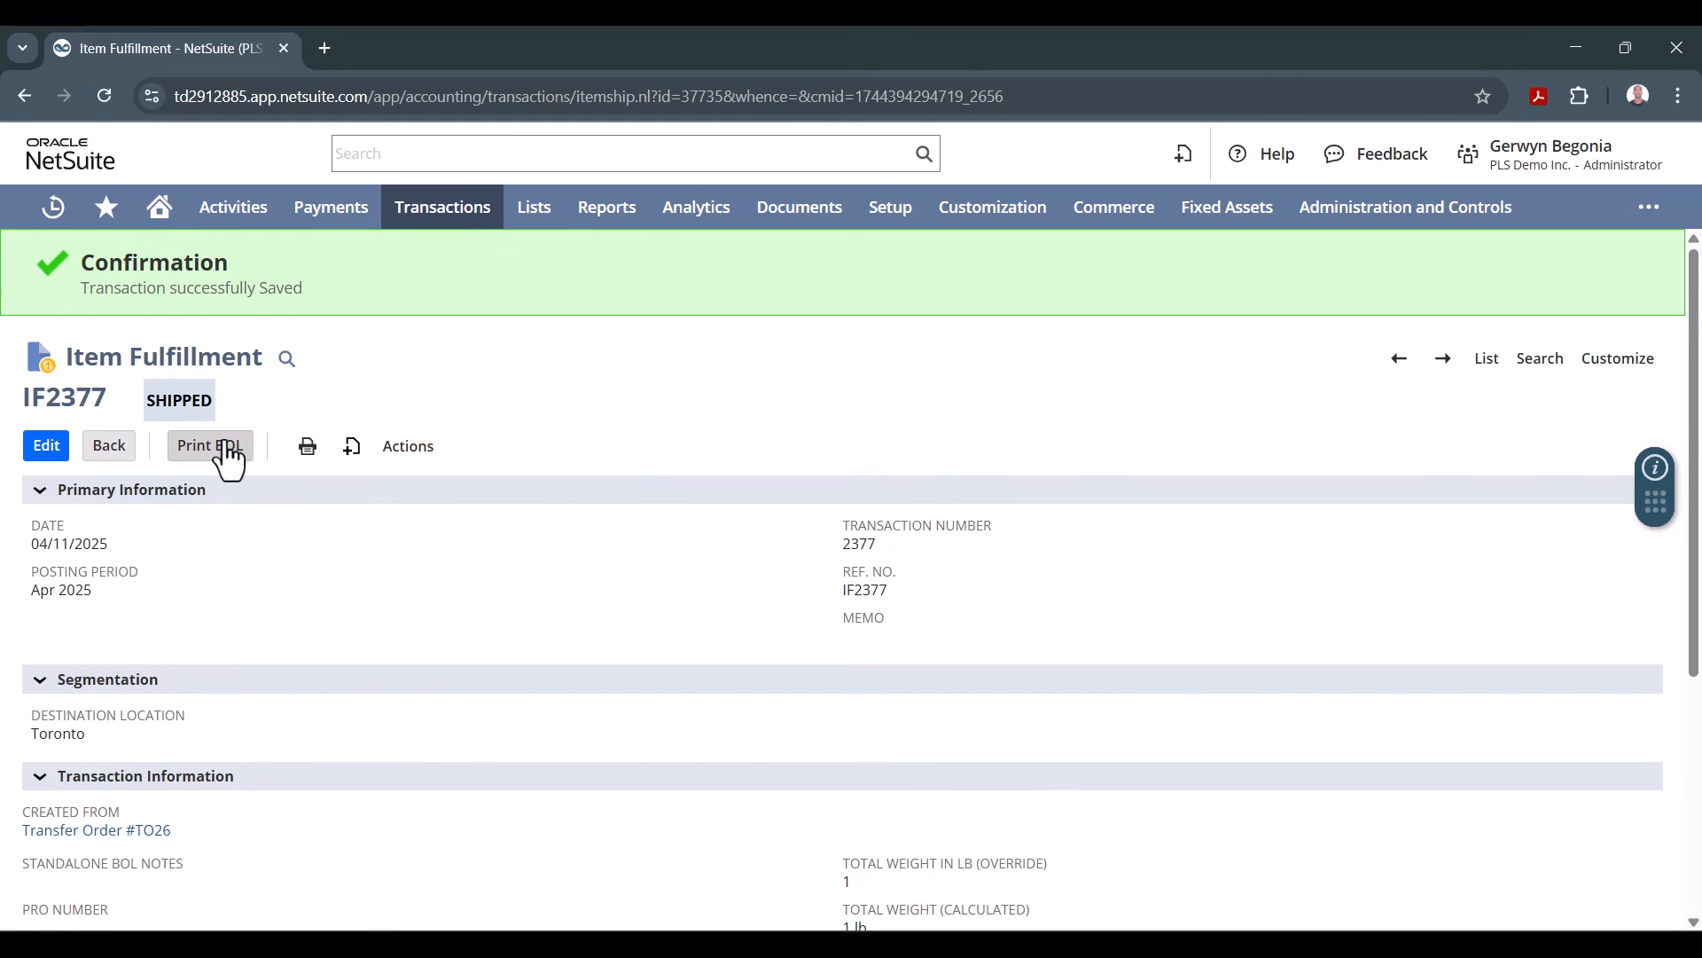
Step: Review the GL impact of the saved item fulfillment, then return to the fulfillment record
mouse_move(415, 449)
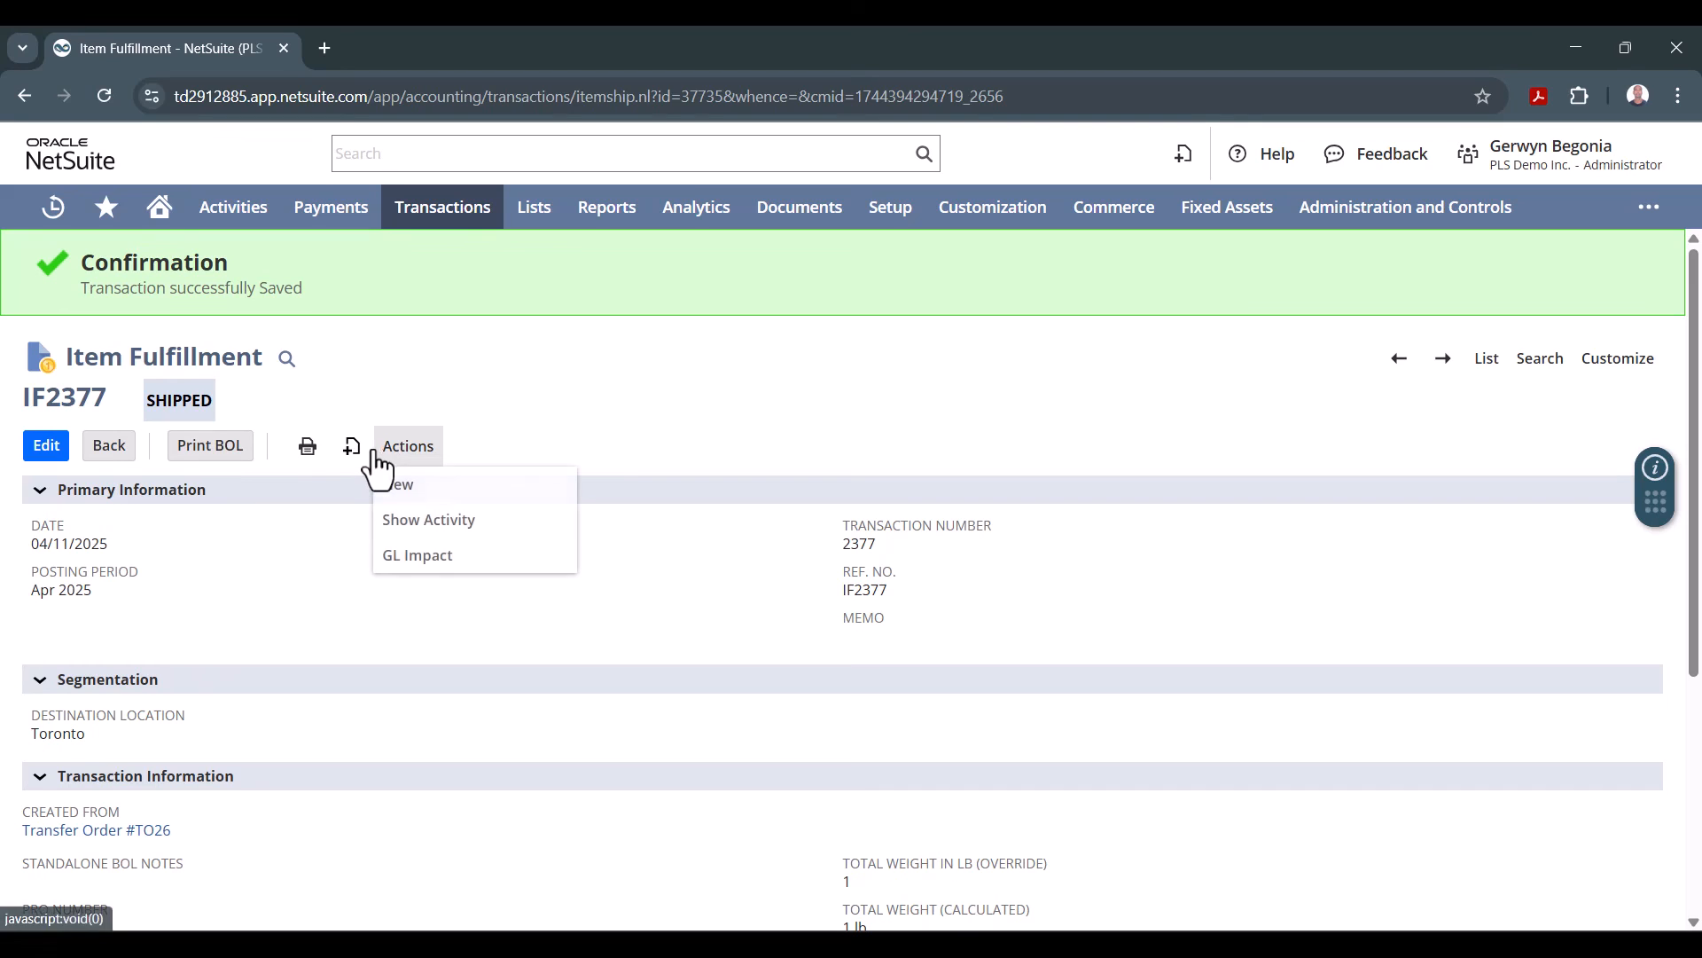
left_click(417, 557)
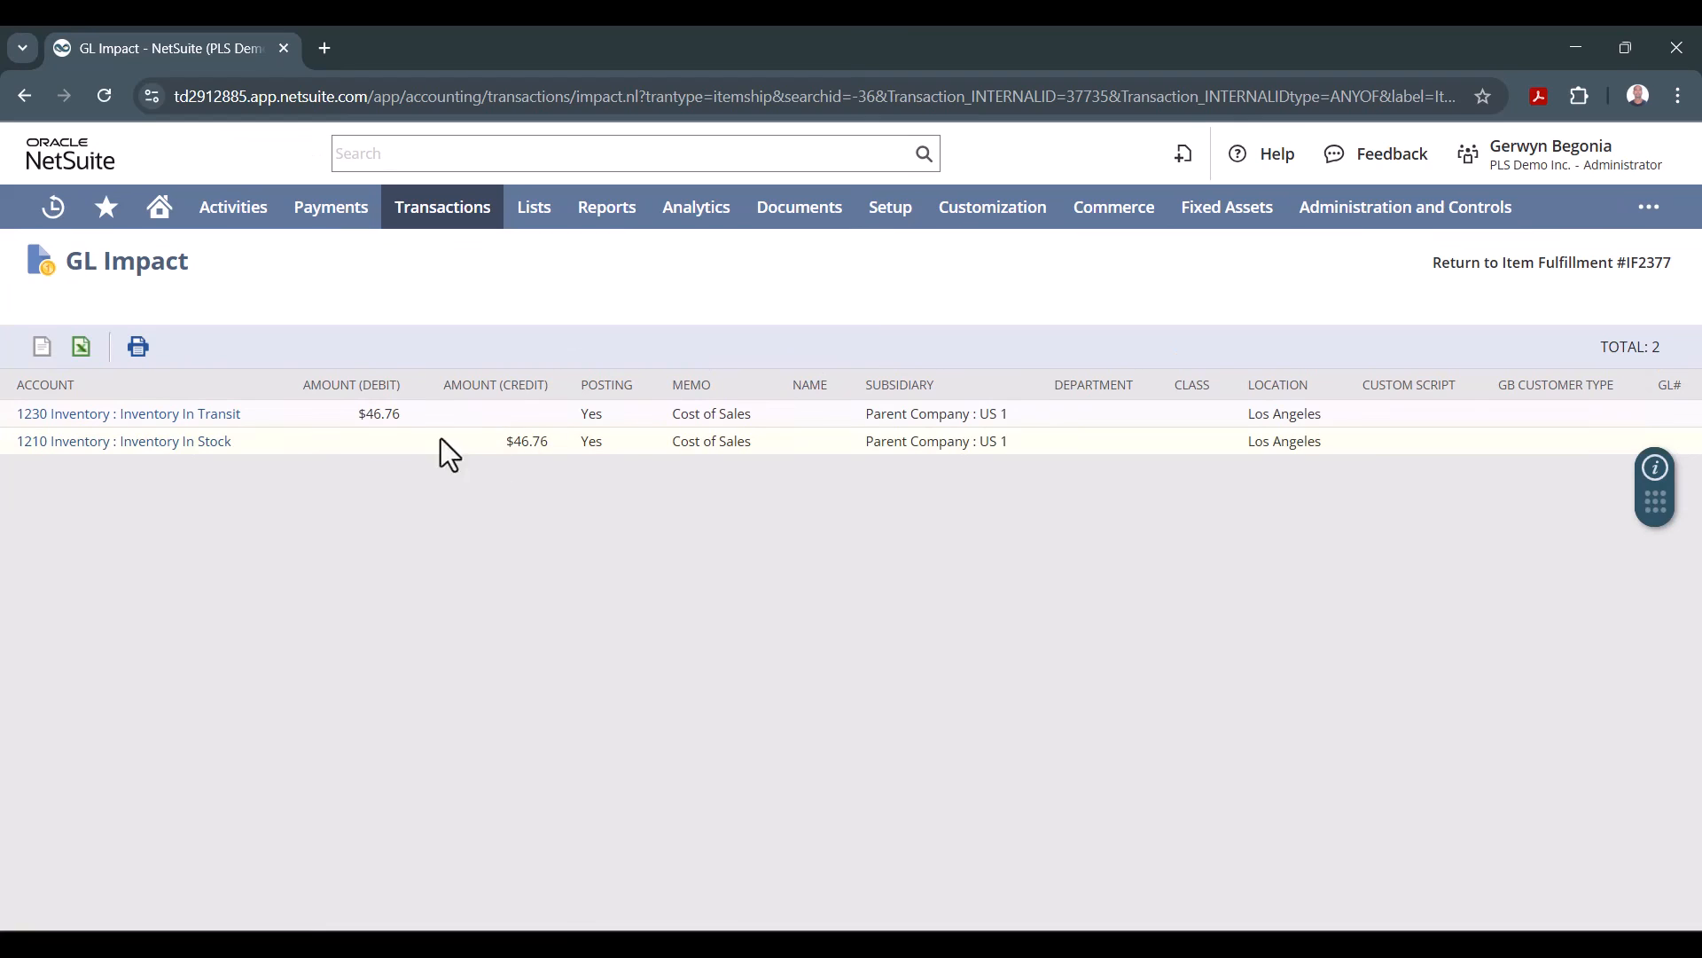
left_click(23, 94)
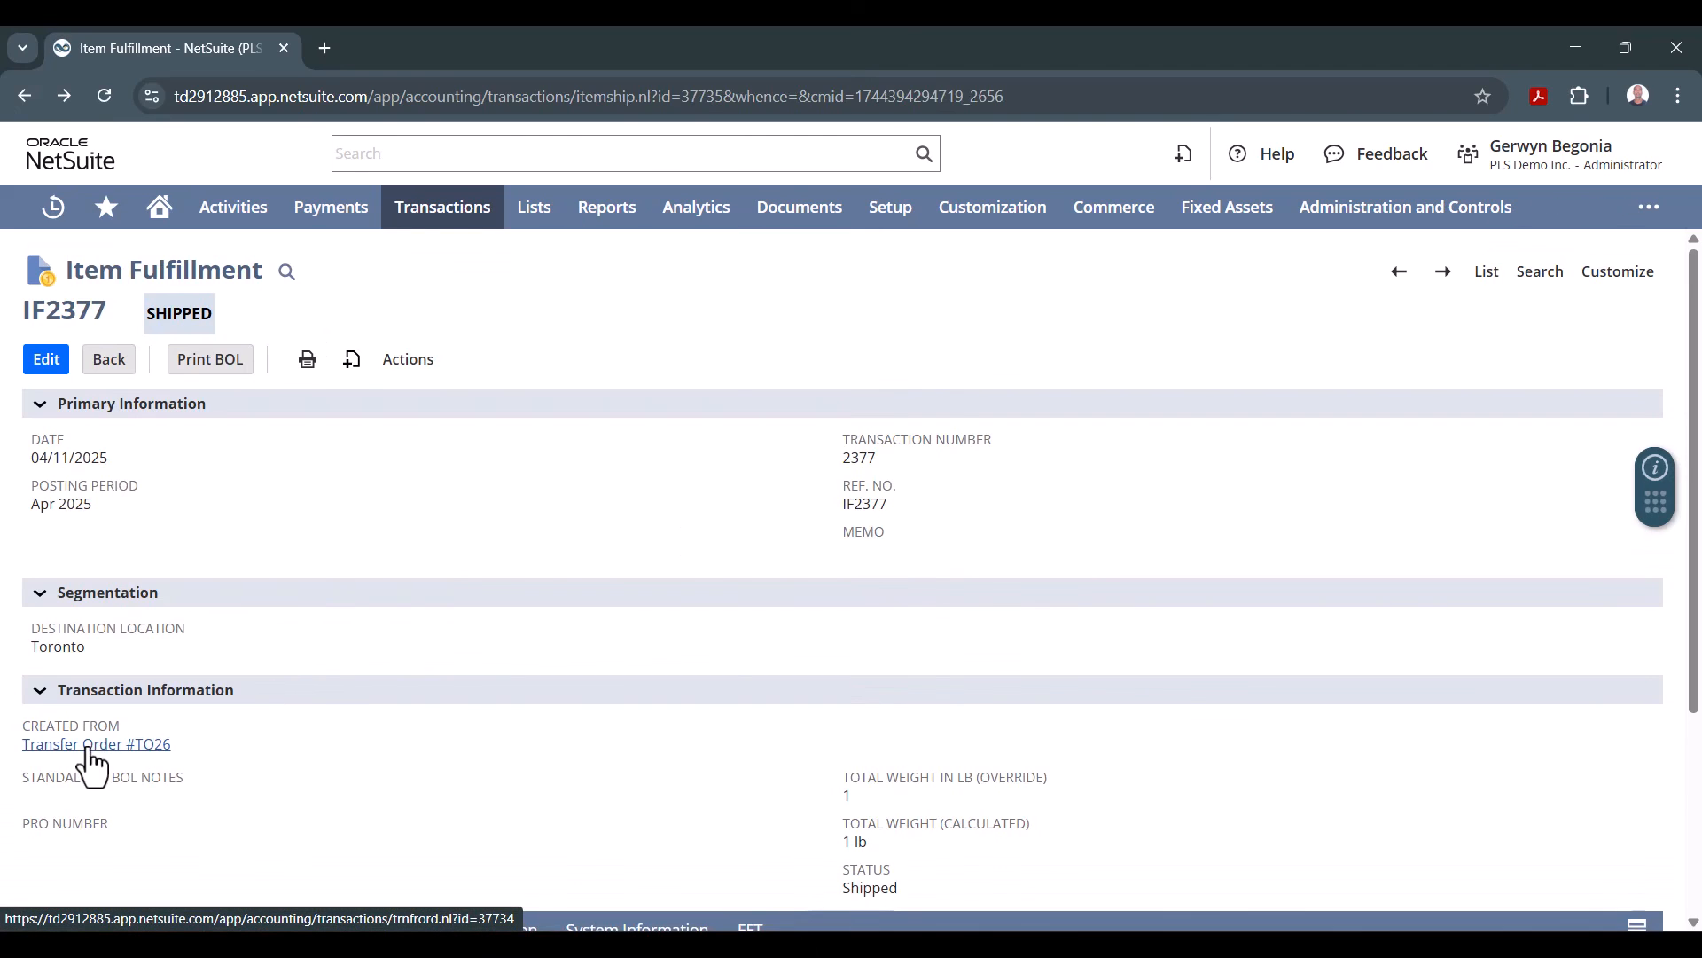
Step: Open the fulfillment's source transfer order in a new browser tab and review its related fulfillments and receipts
right_click(84, 745)
left_click(147, 522)
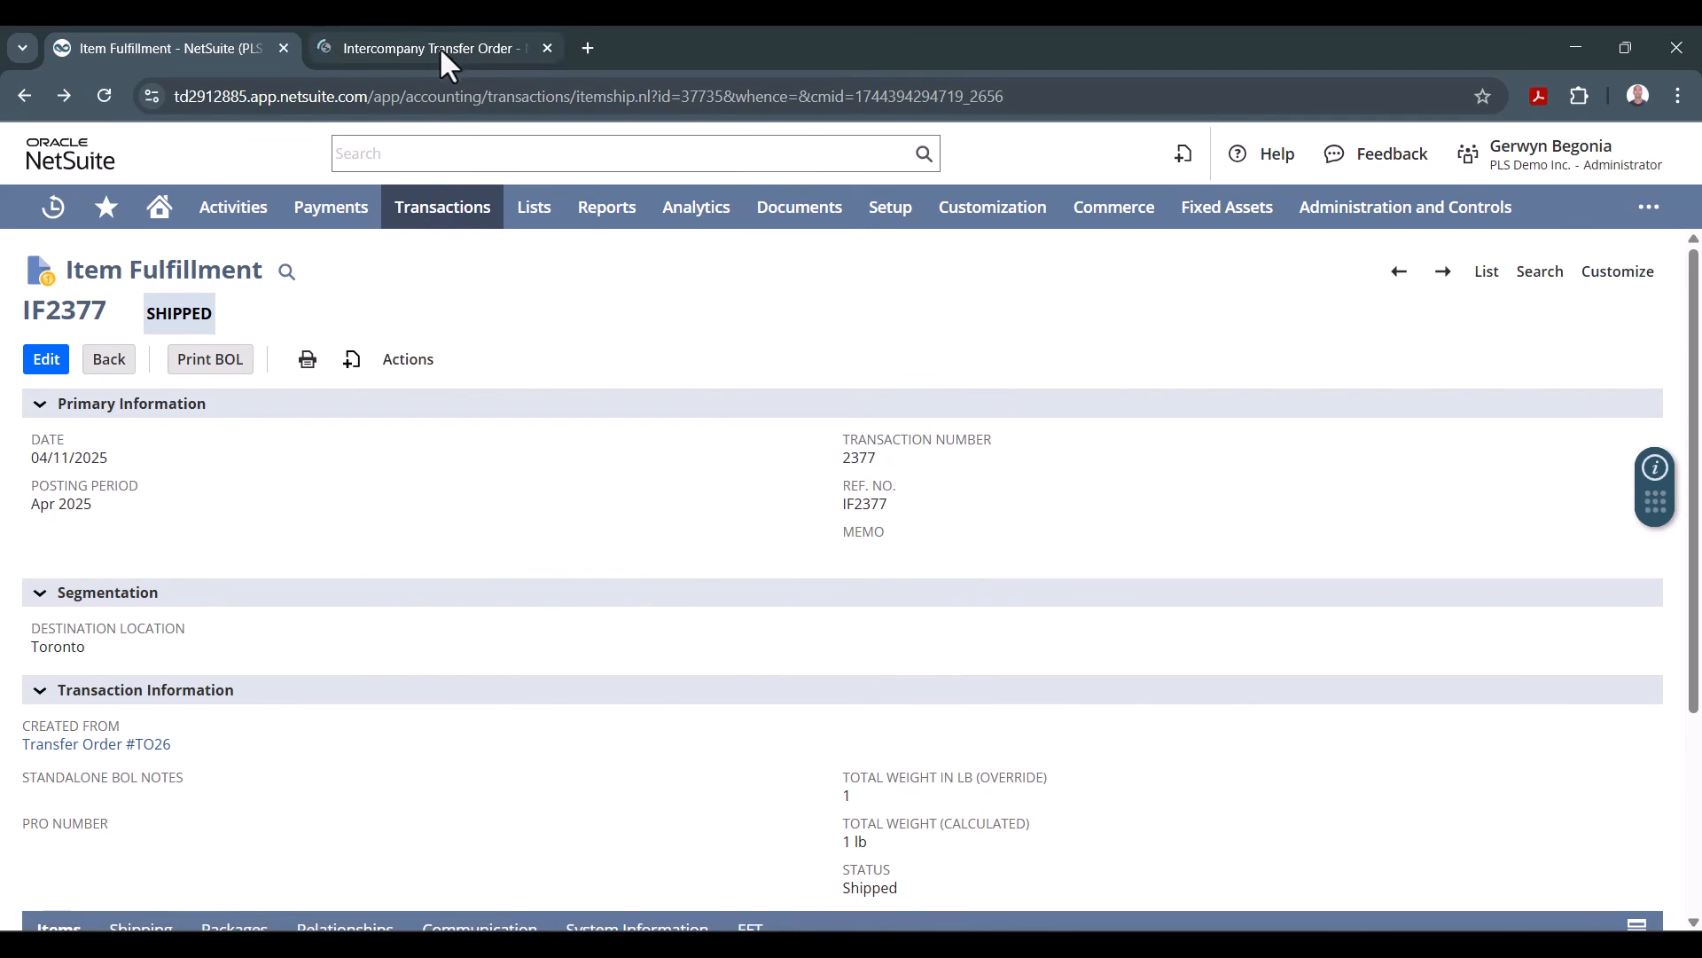
left_click(401, 46)
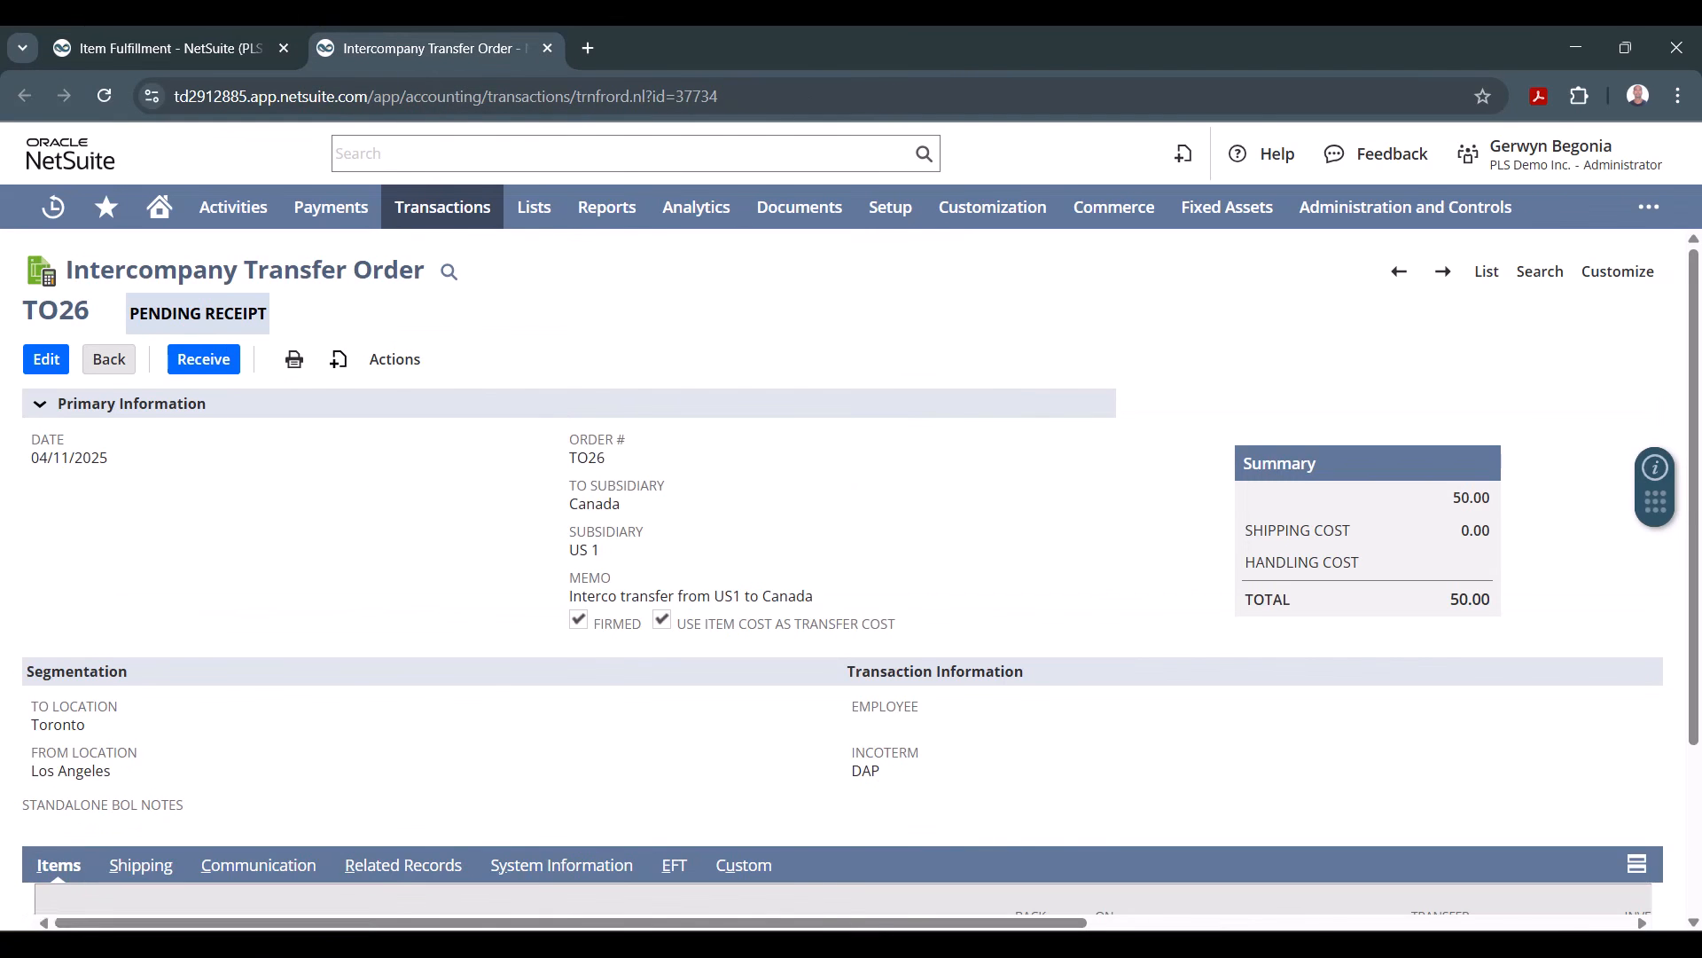
left_click(382, 874)
scroll(498, 711, "down", 2)
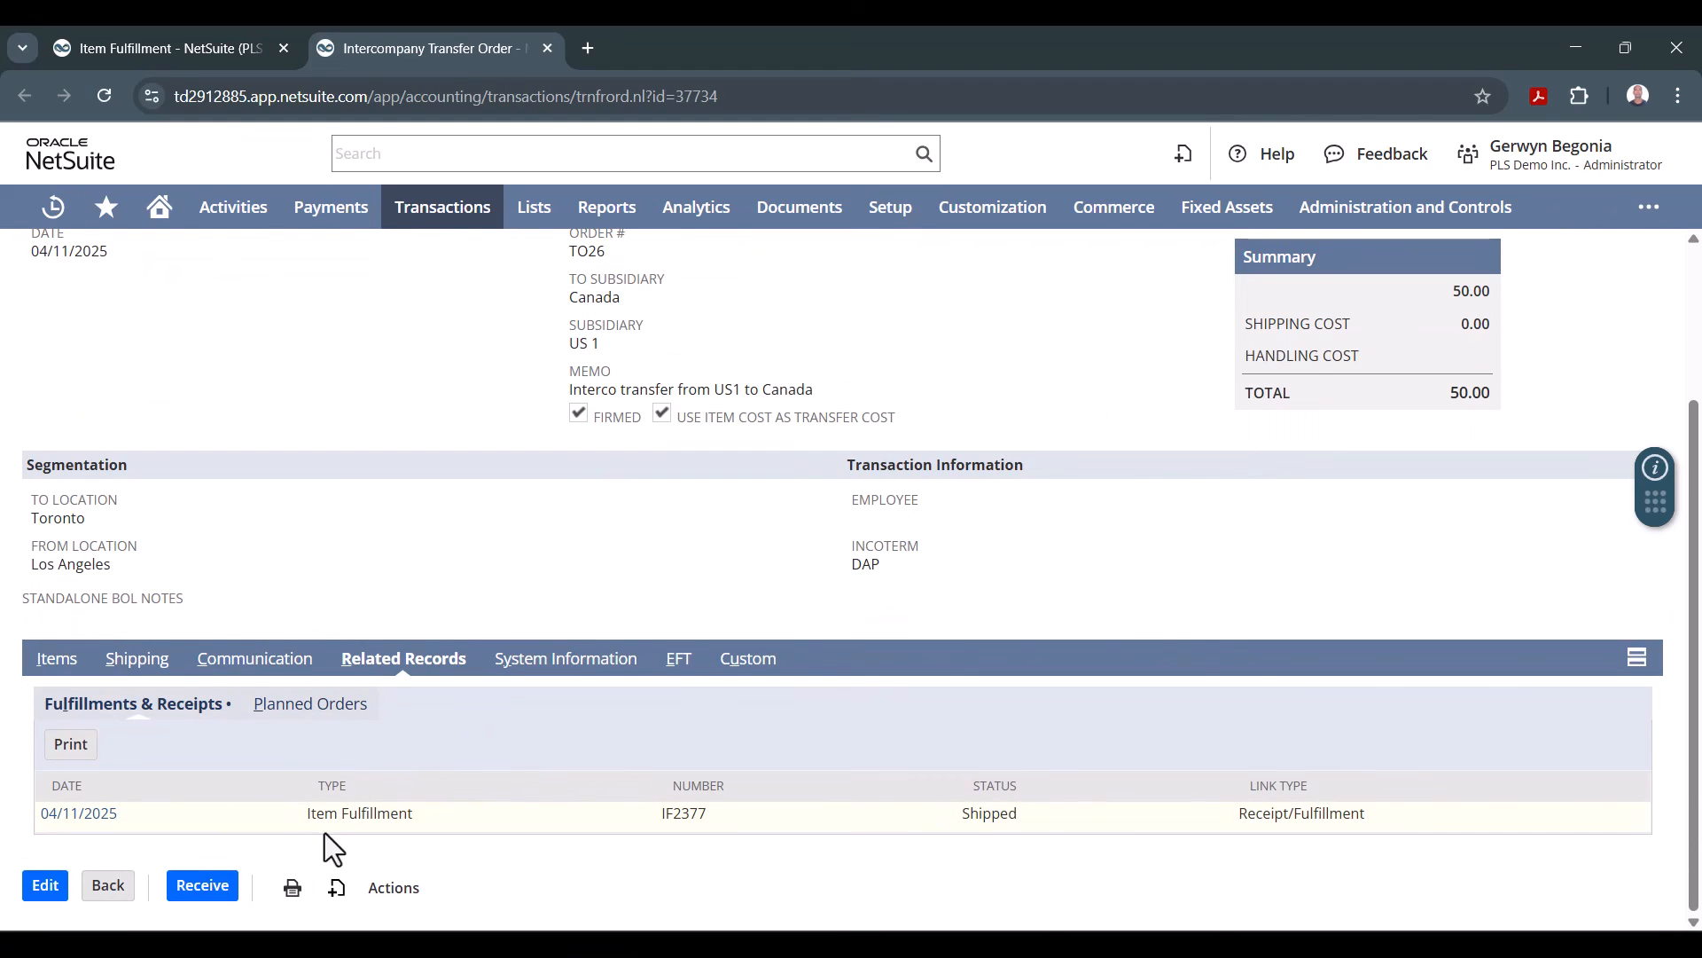
scroll(284, 757, "up", 3)
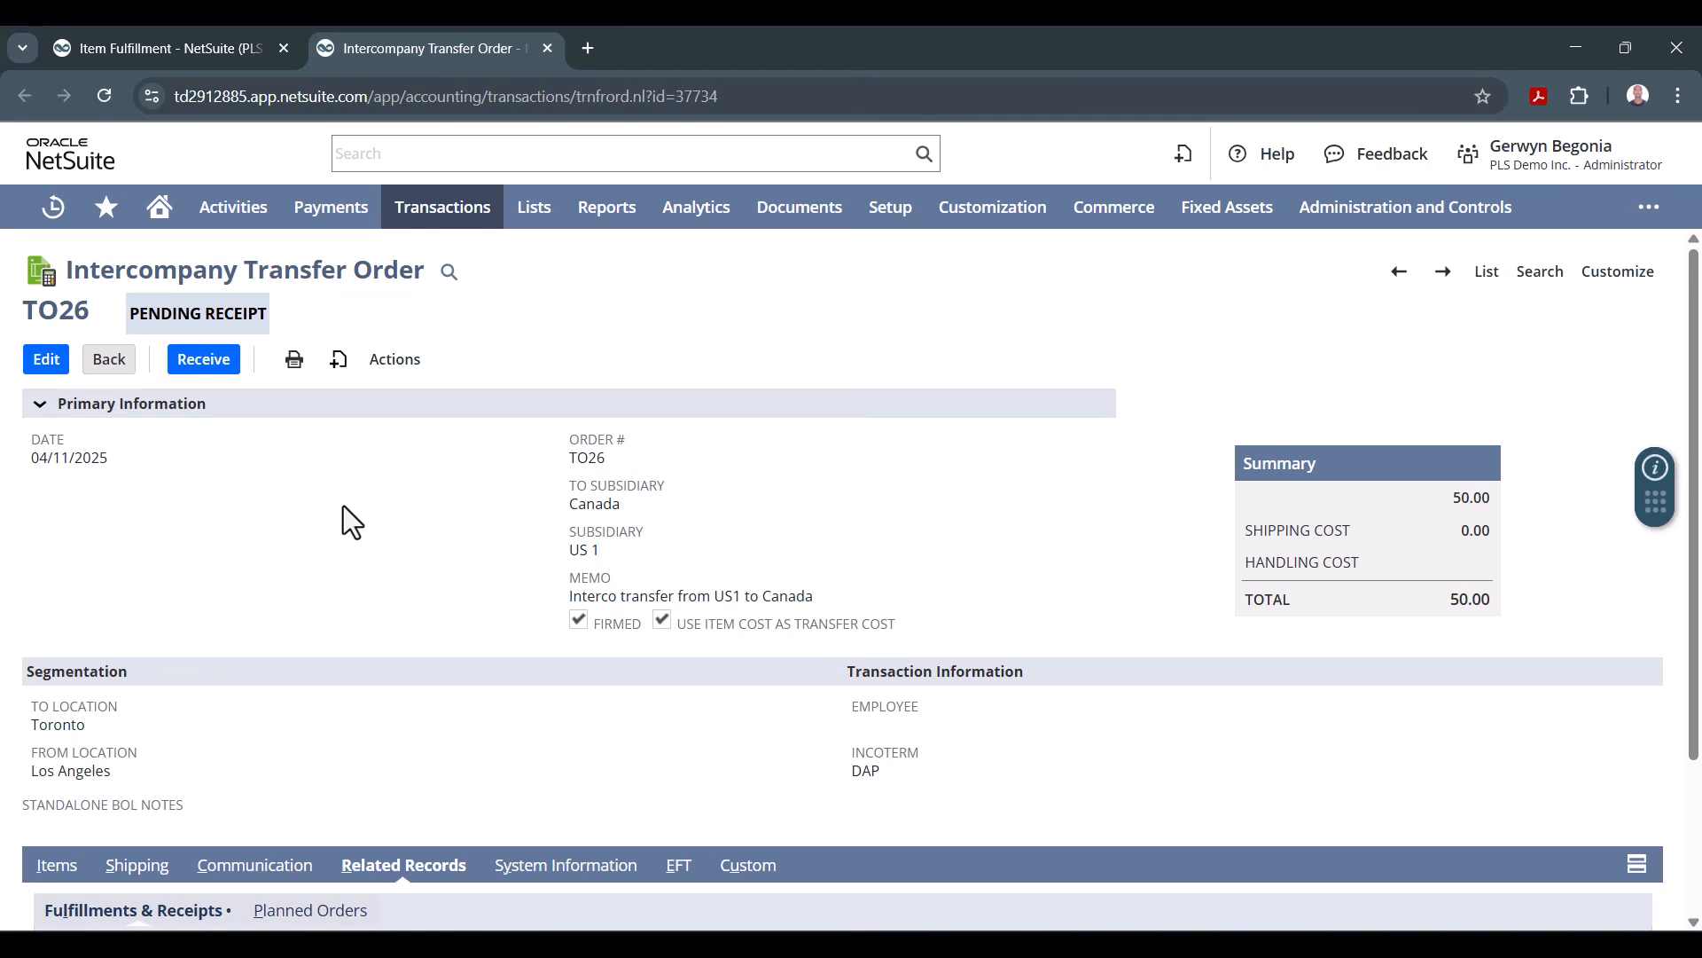
Step: Receive one unit of INTERCO-ITEM1 into Toronto from the transfer order and save the item receipt
left_click(203, 360)
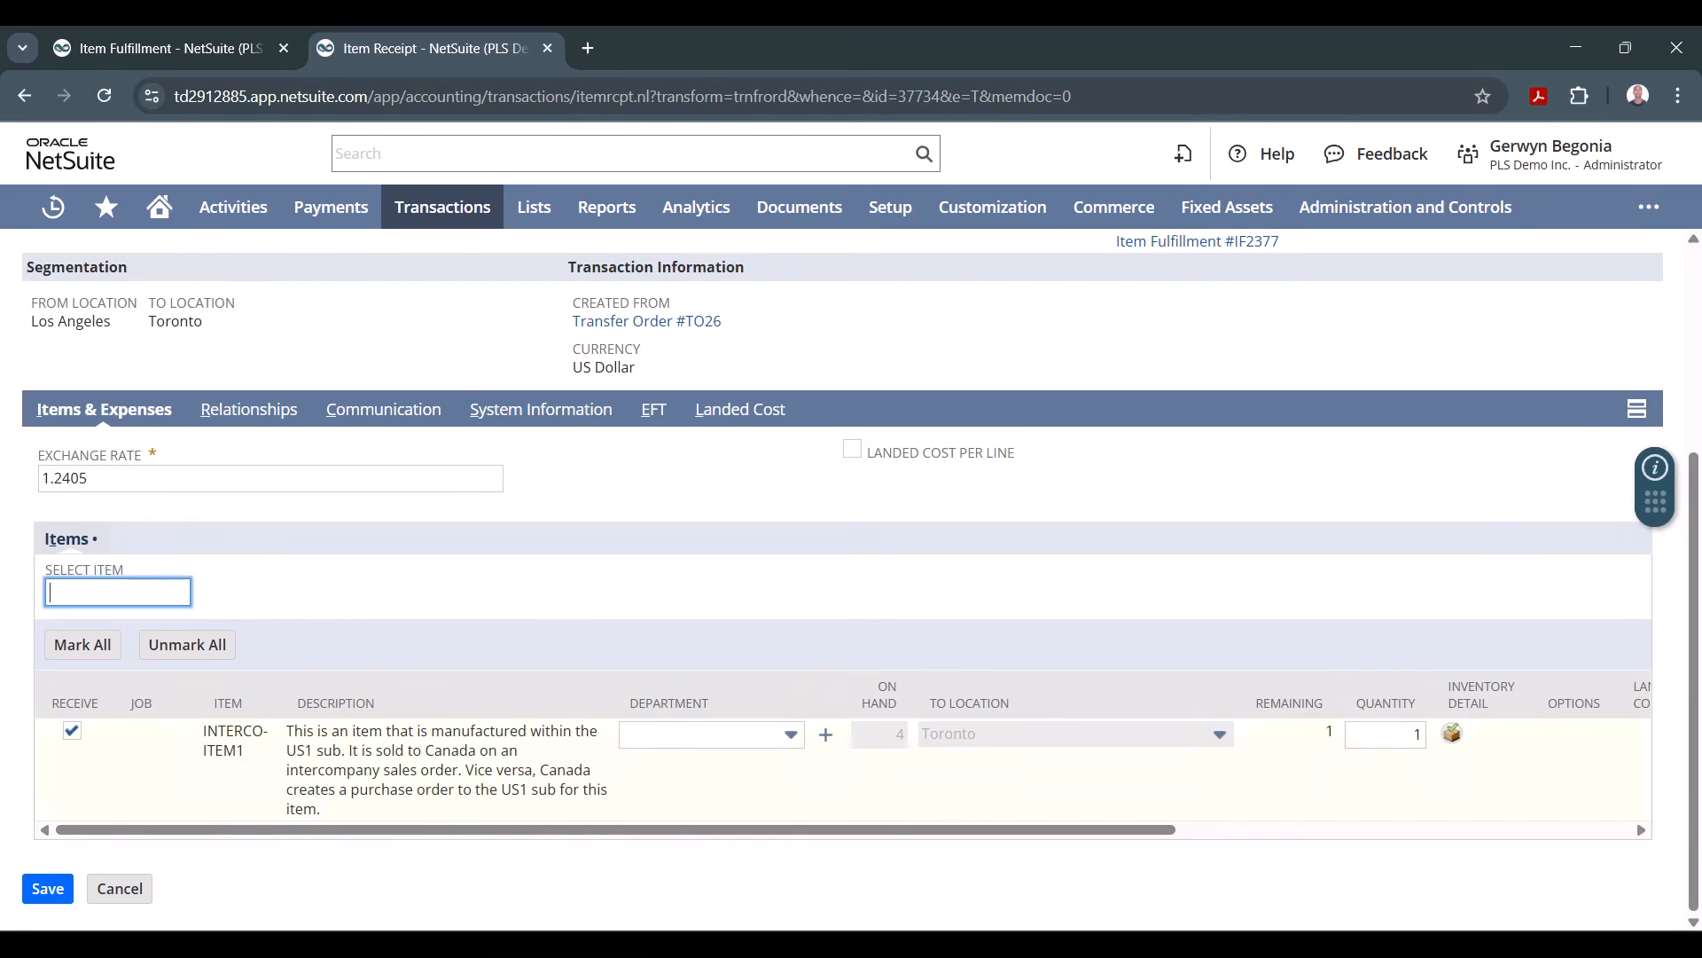
left_click(49, 890)
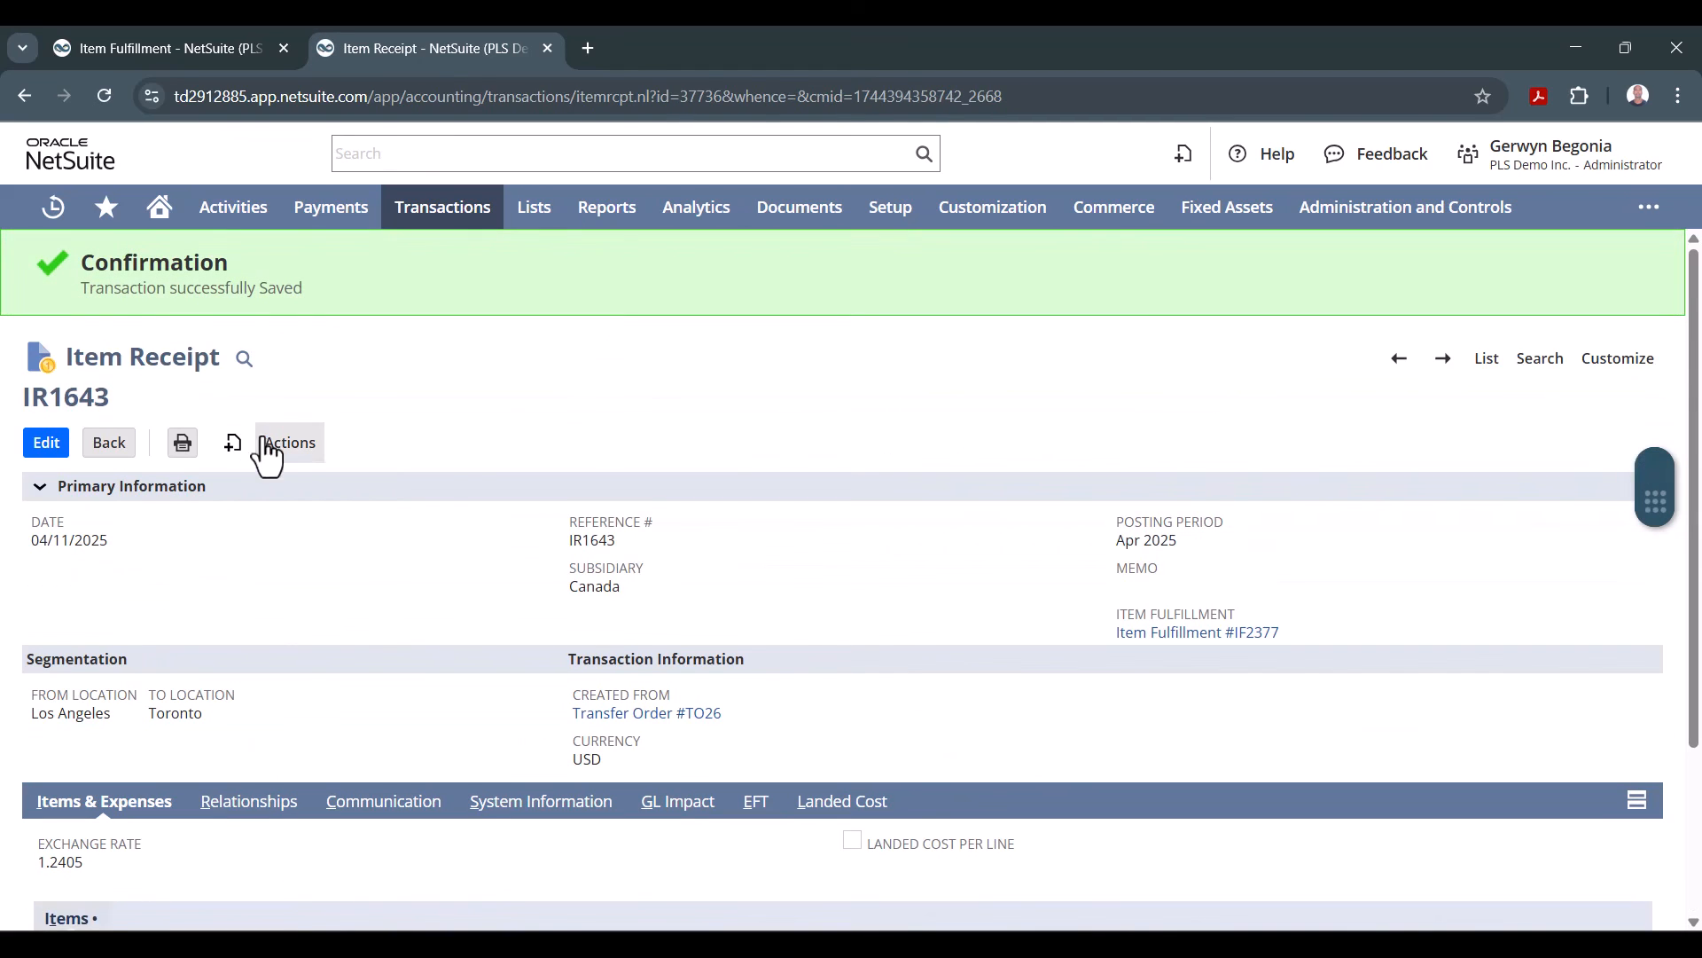
Step: Open the saved item receipt's GL impact in a new browser tab and review its postings
mouse_move(277, 463)
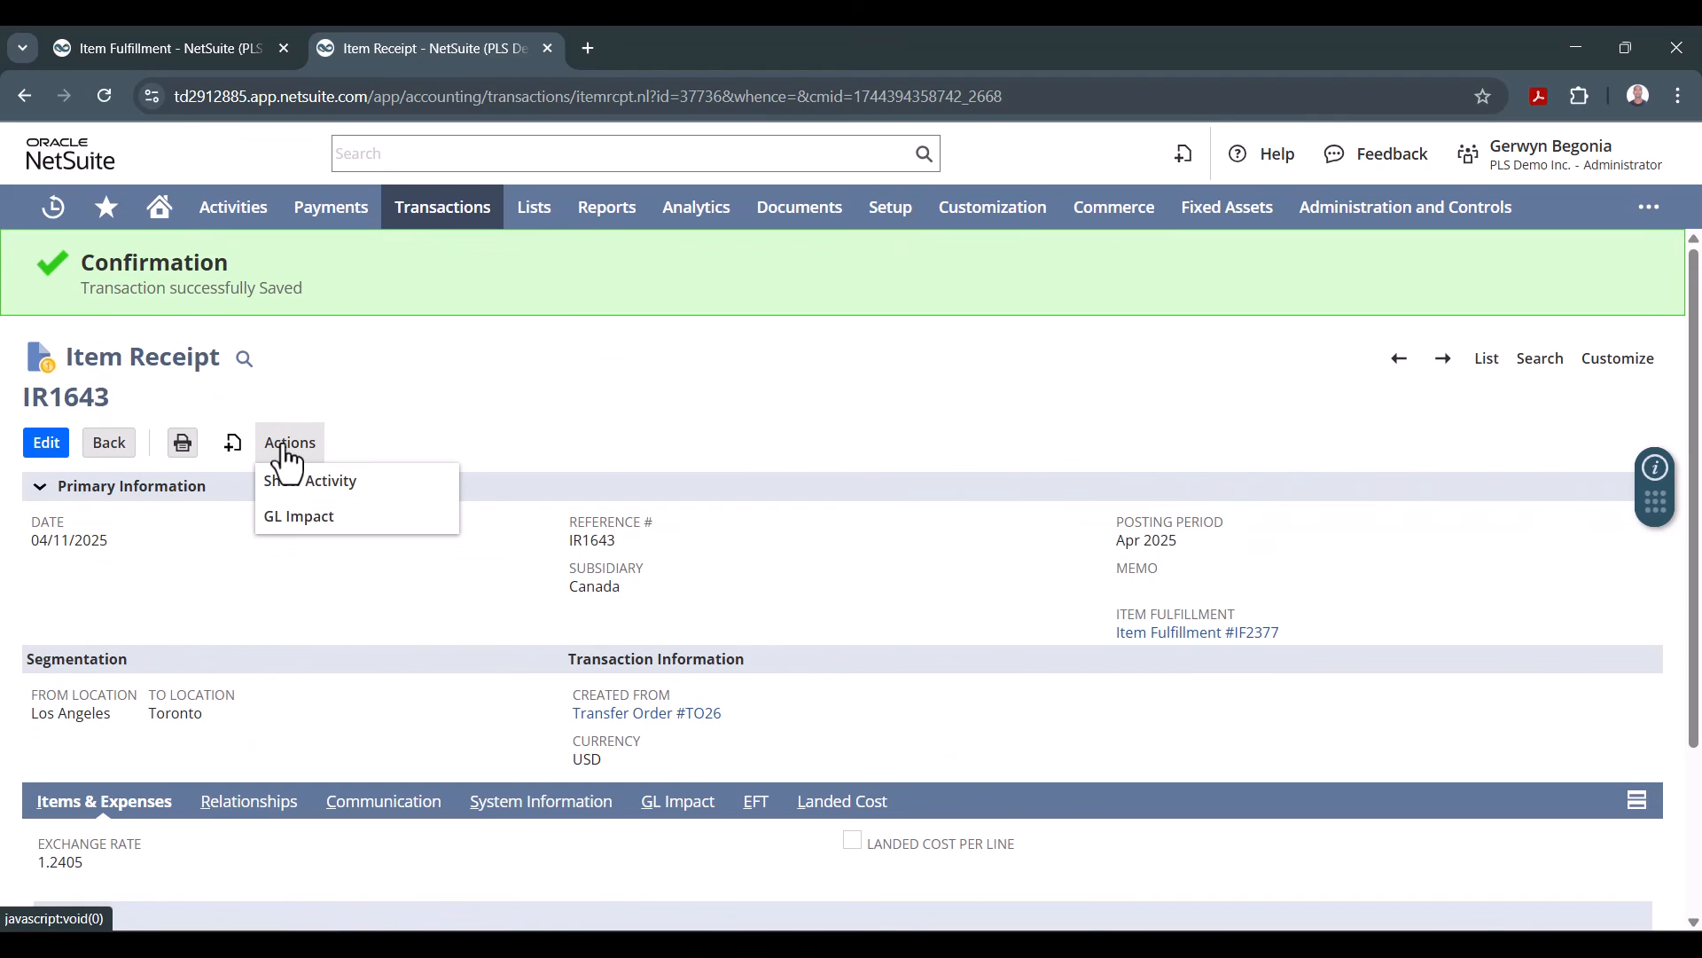
right_click(309, 525)
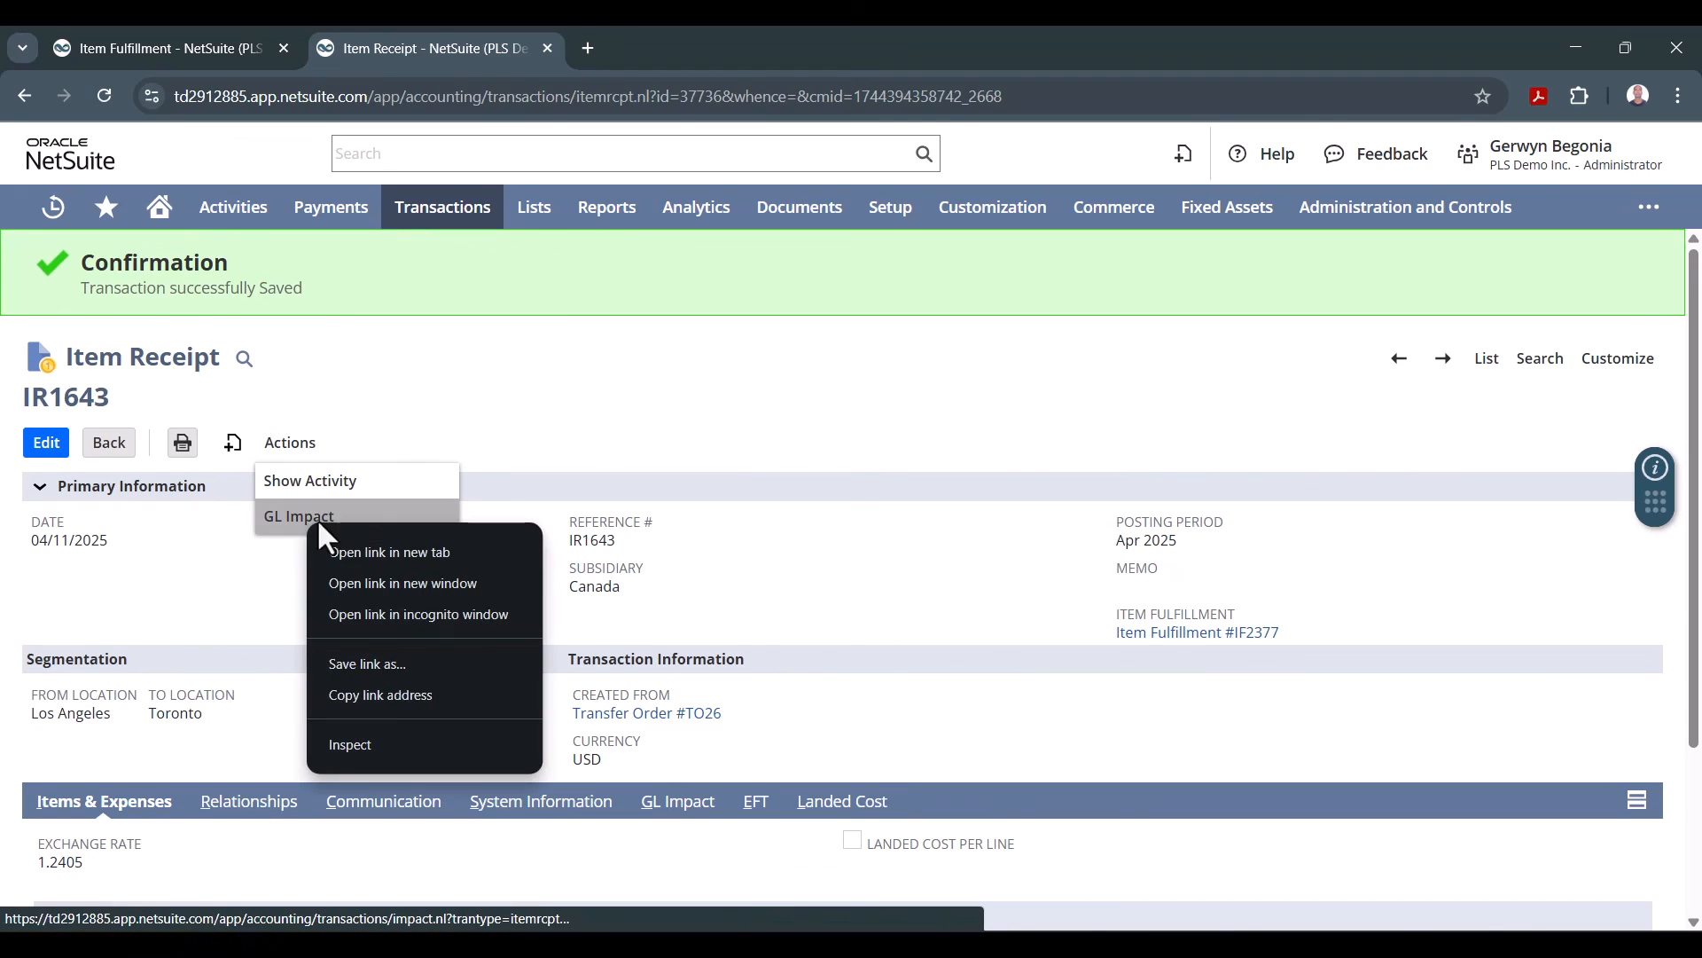
left_click(374, 550)
left_click(640, 46)
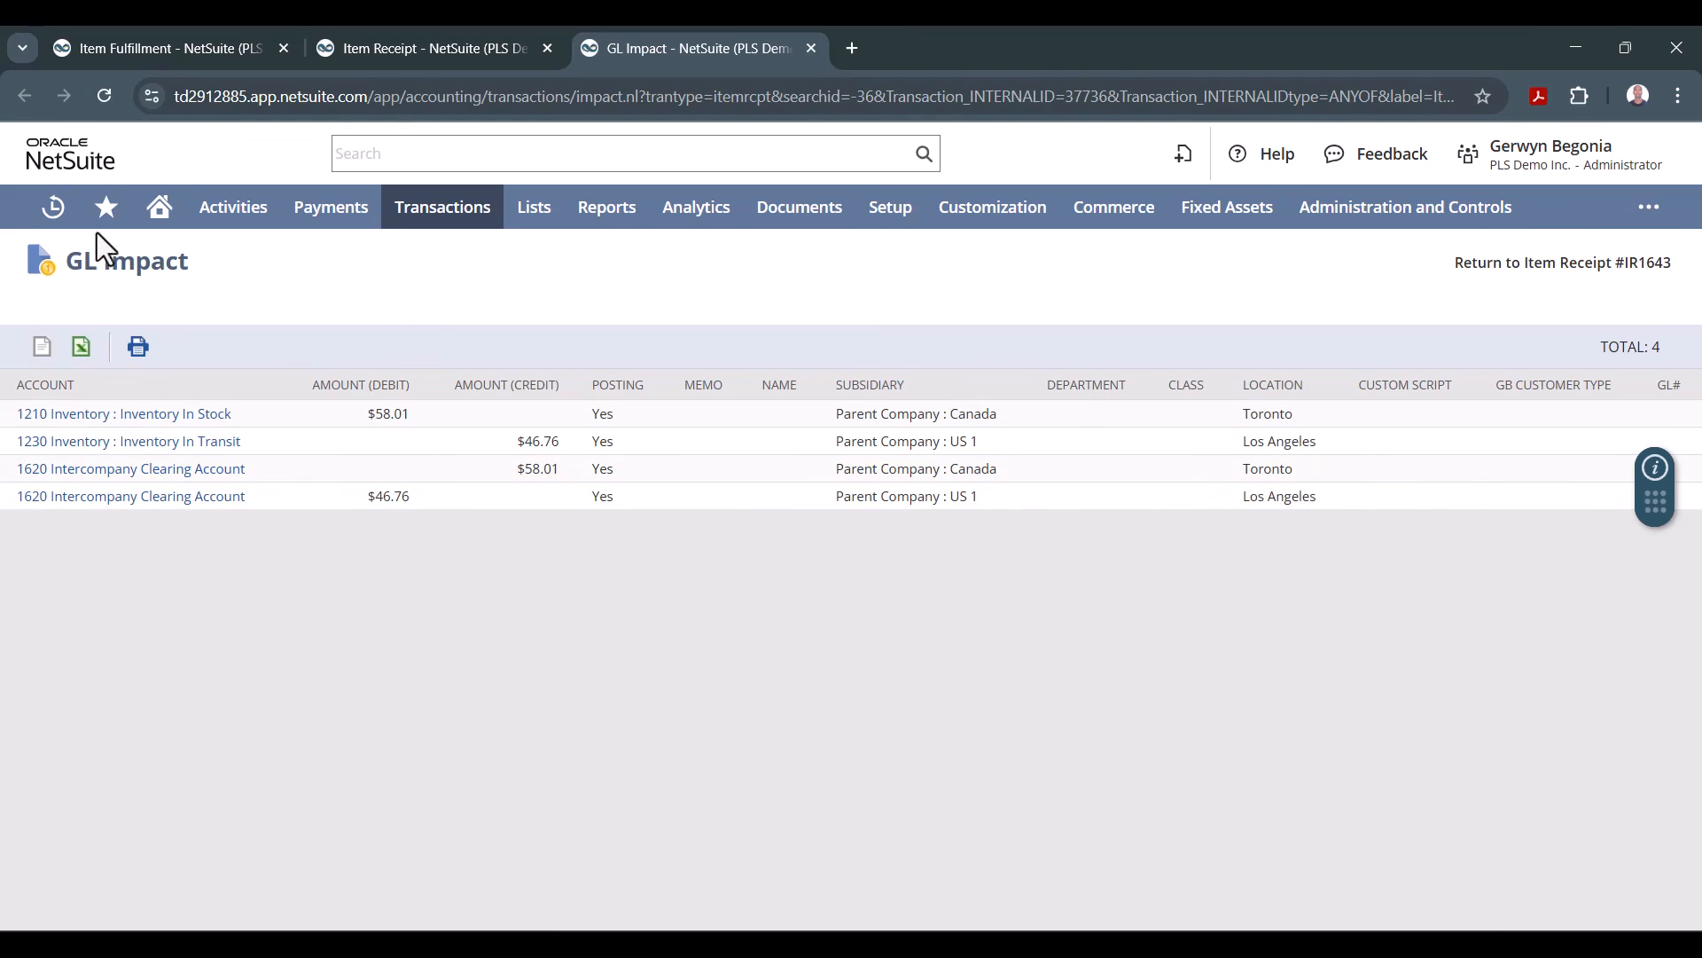
Step: From the item receipt, open its source transfer order in a new browser tab and review the order's related fulfillments and receipts
left_click(359, 45)
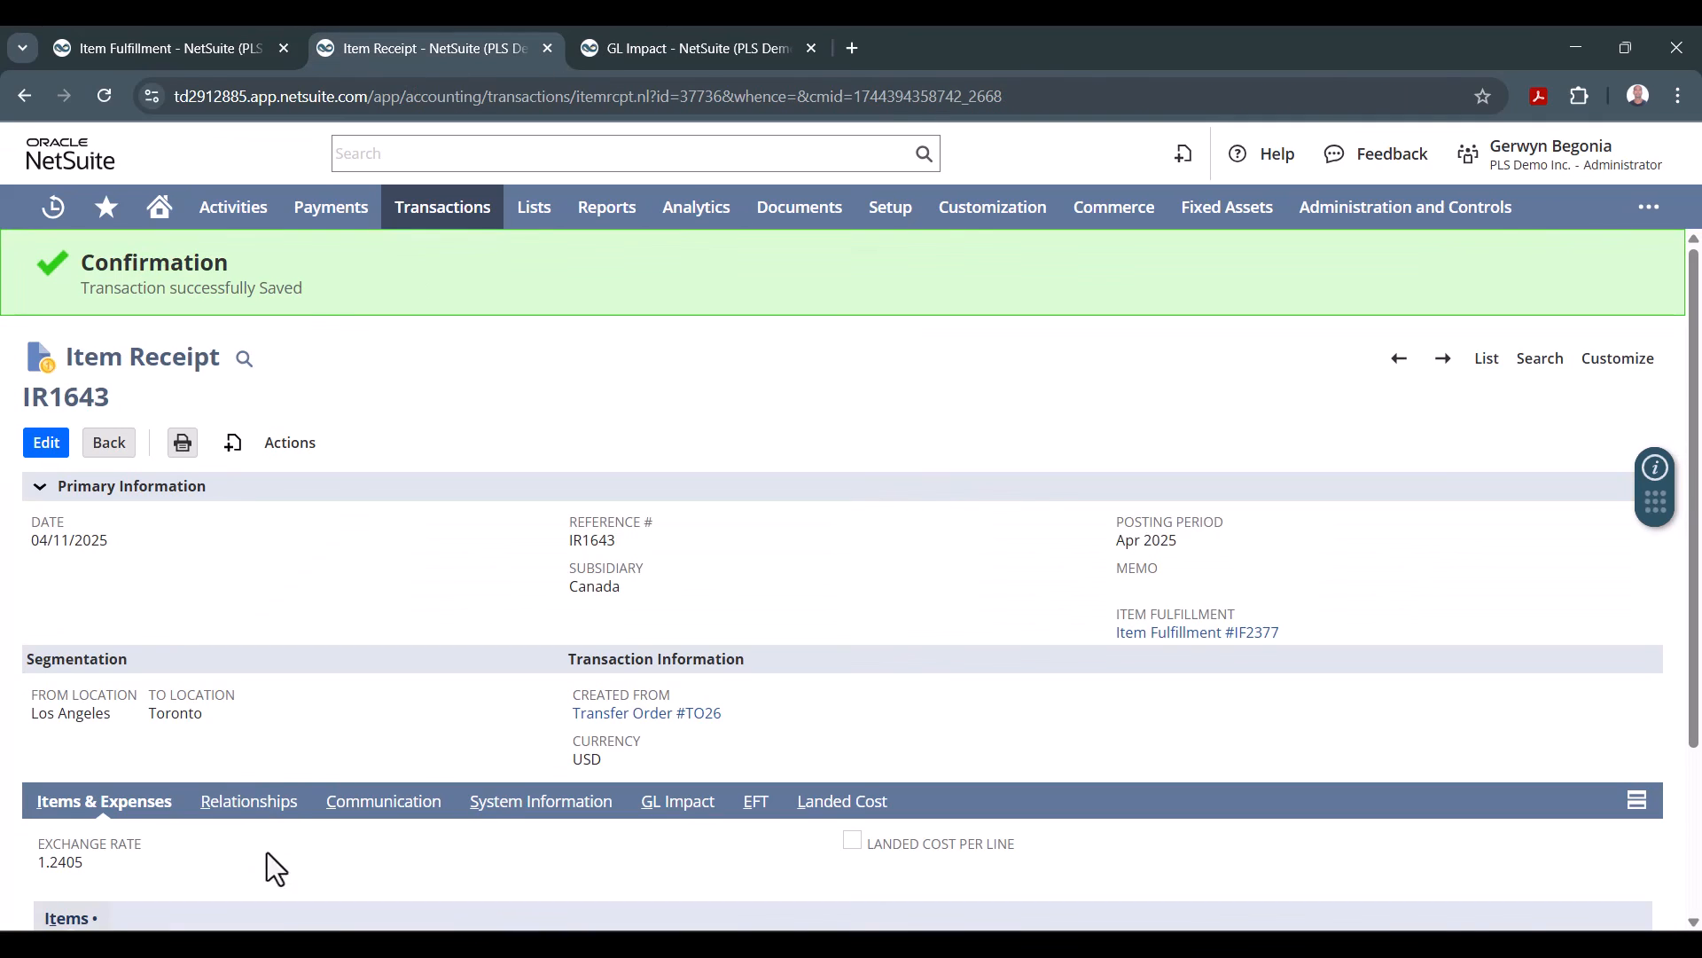
scroll(142, 704, "down", 3)
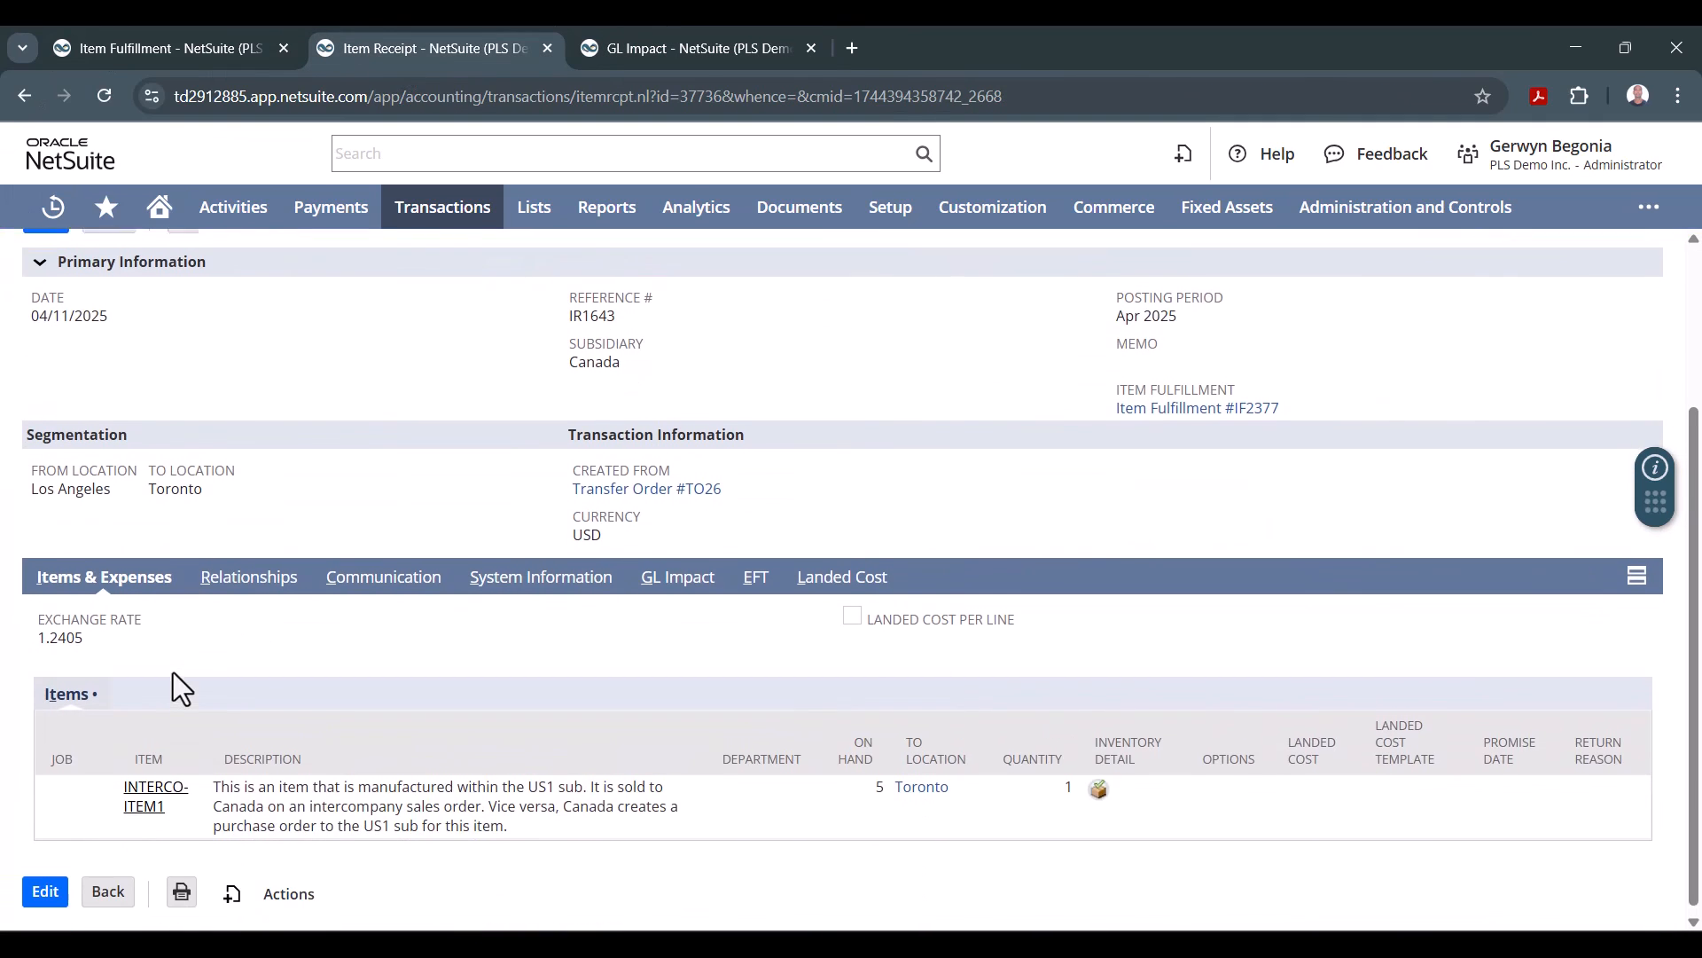
right_click(667, 484)
left_click(736, 512)
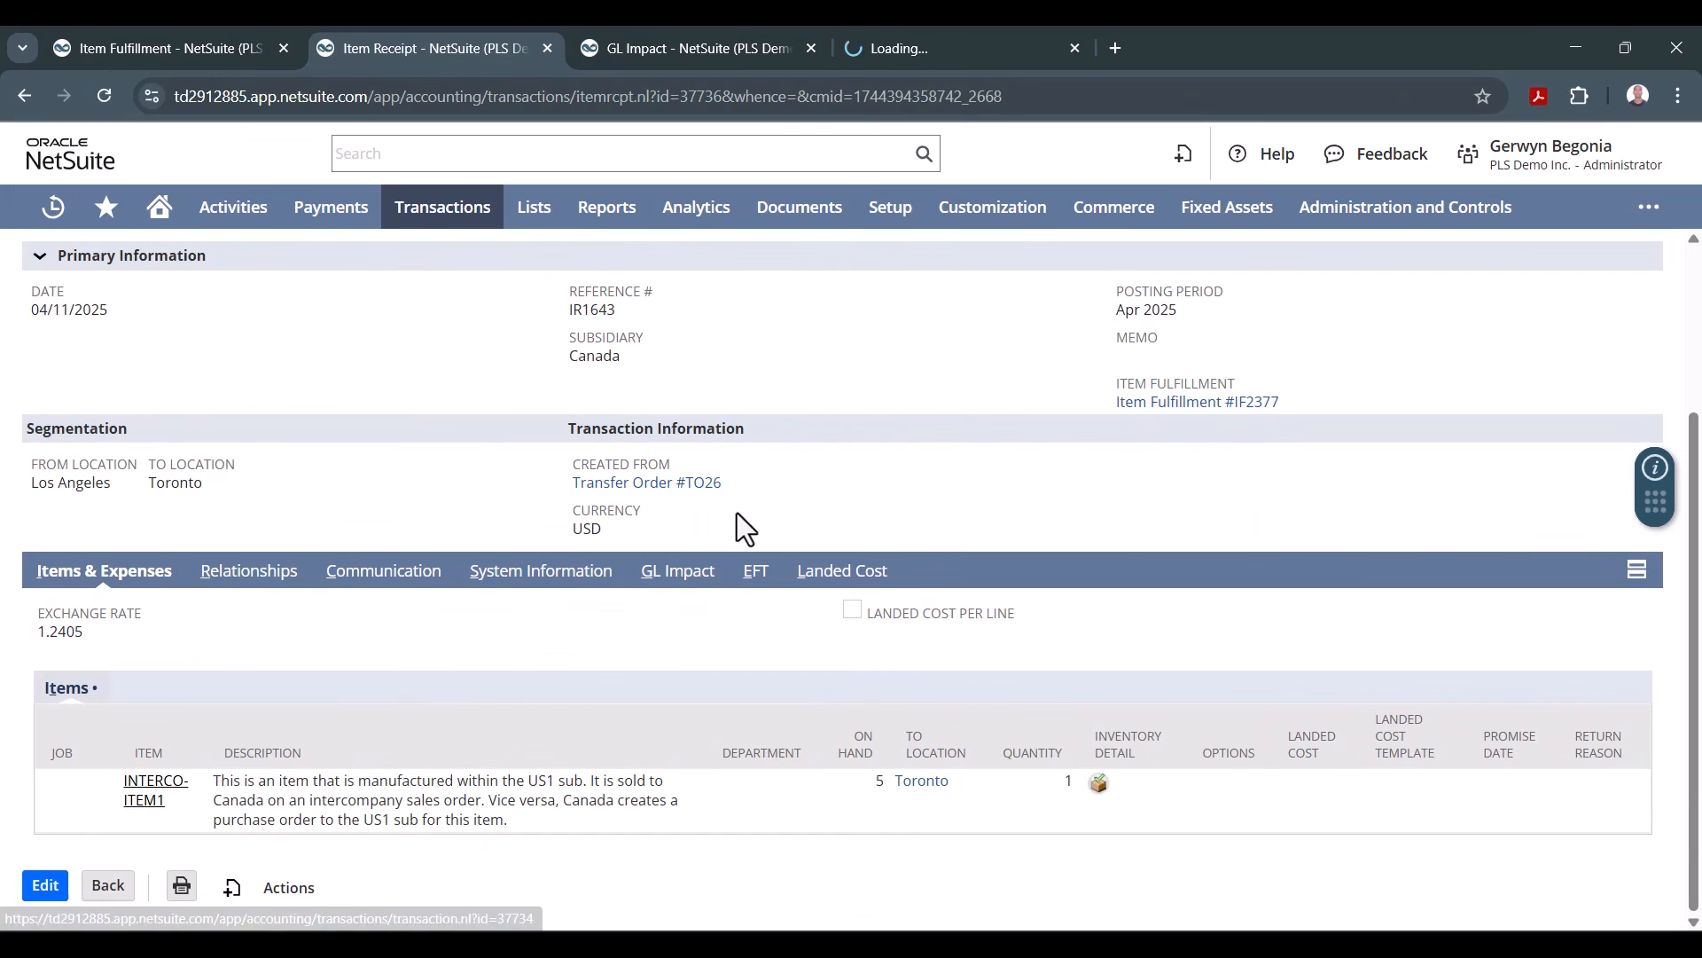
left_click(973, 57)
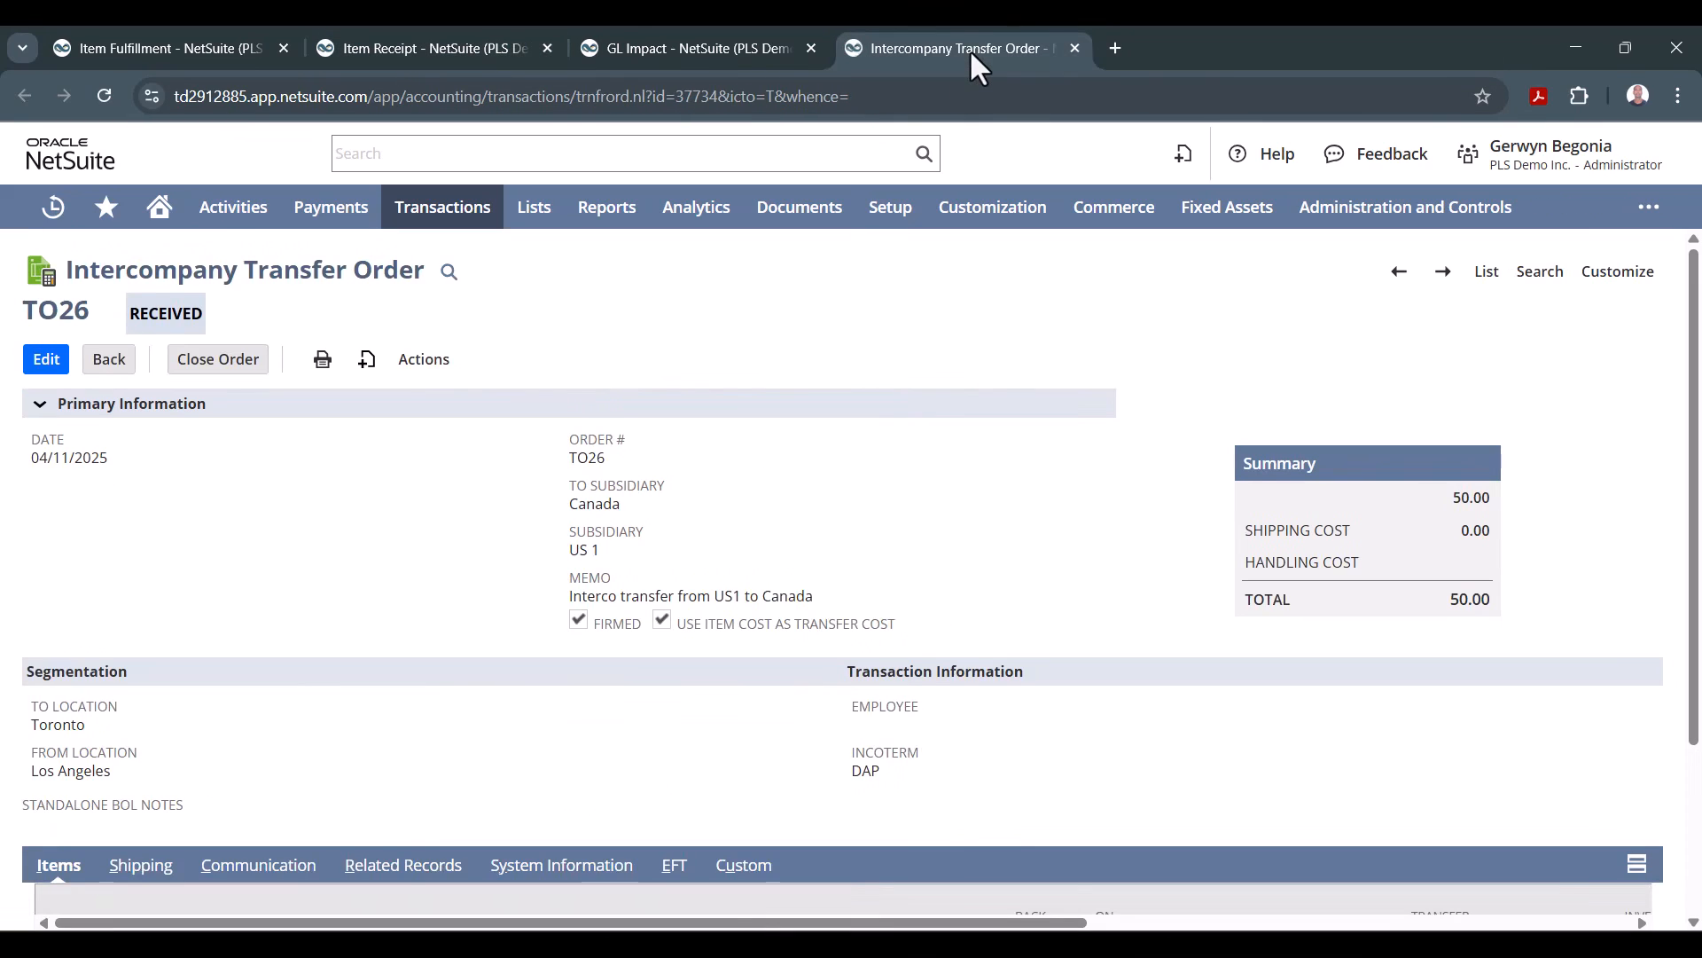
left_click(401, 873)
scroll(438, 673, "down", 3)
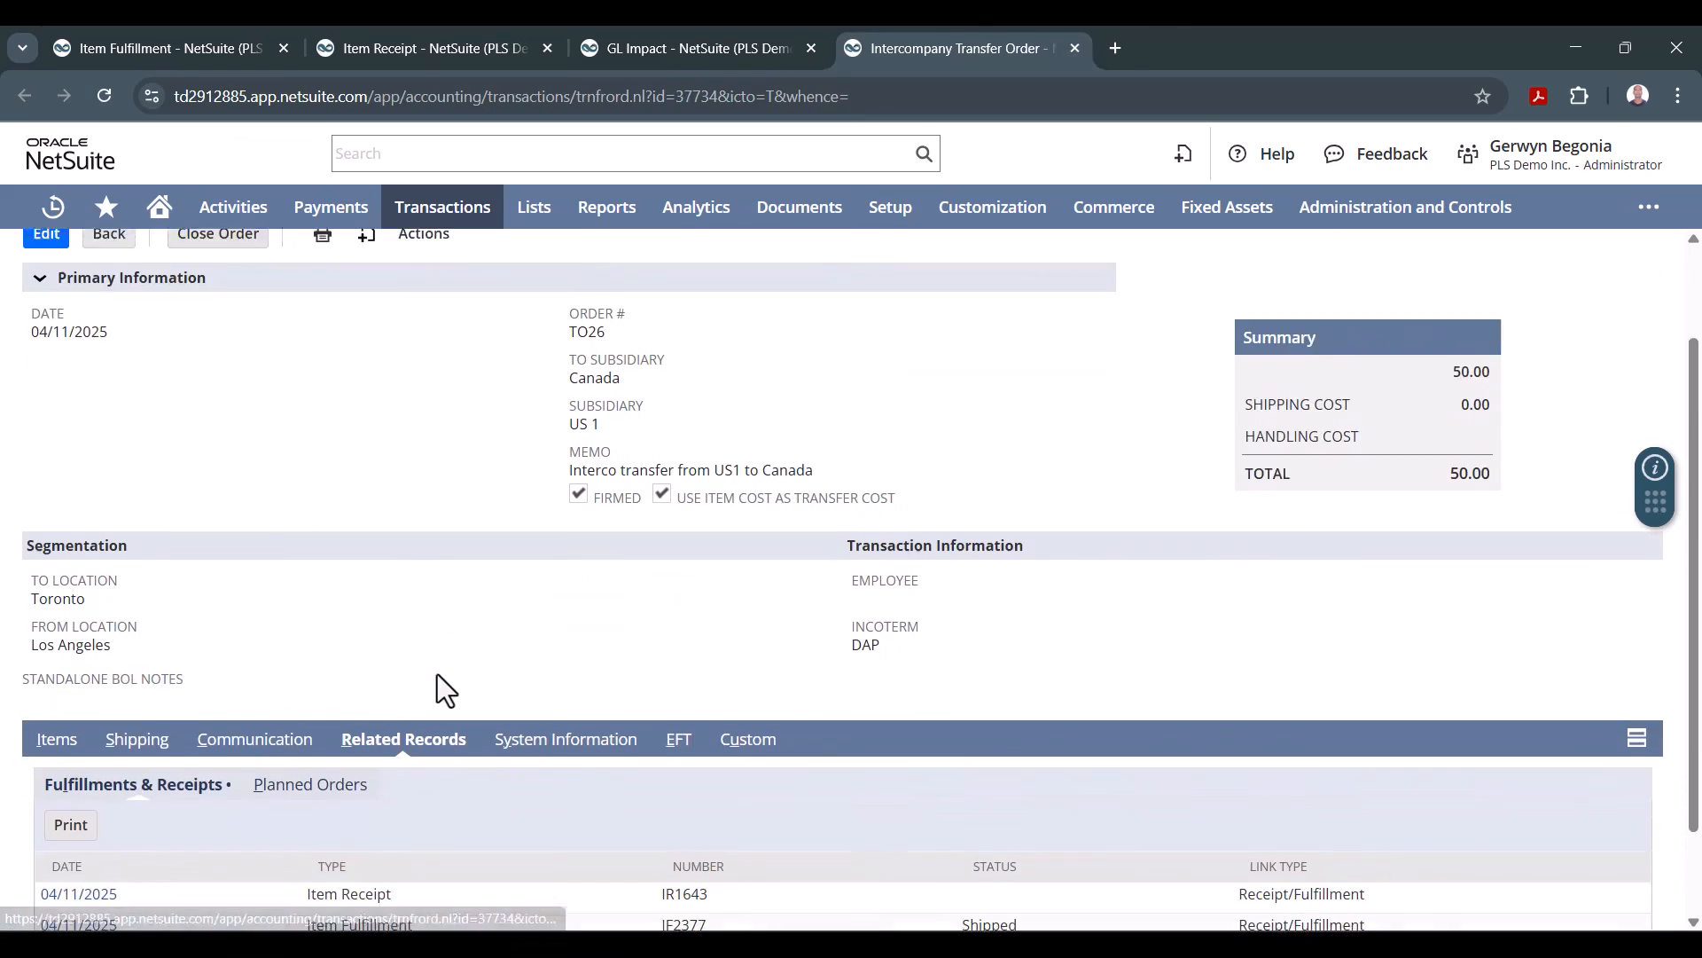